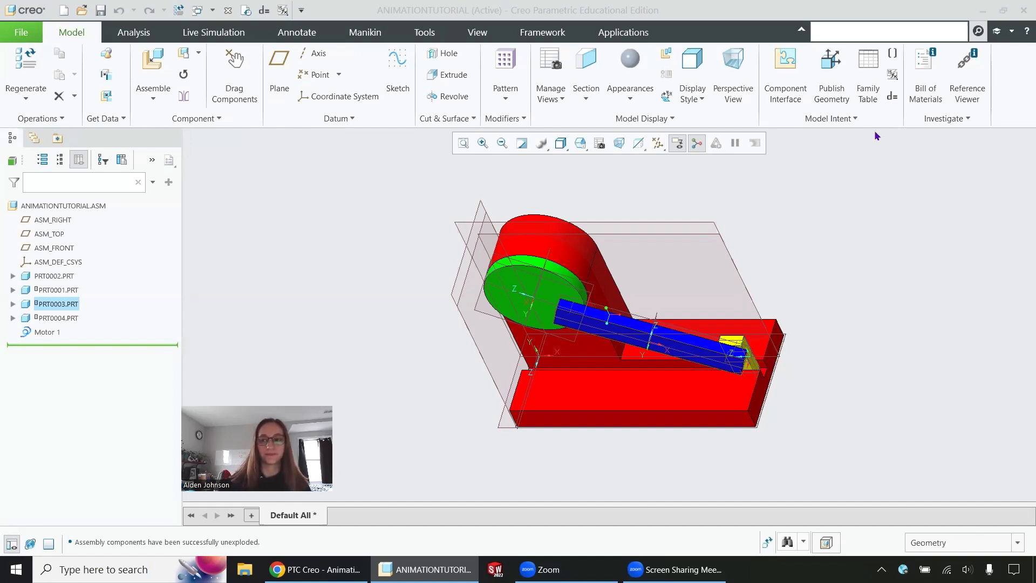
# Rotate the green disk with Drag Components to move the connected blue rod and yellow slider, and leave the tool.
pyautogui.click(238, 66)
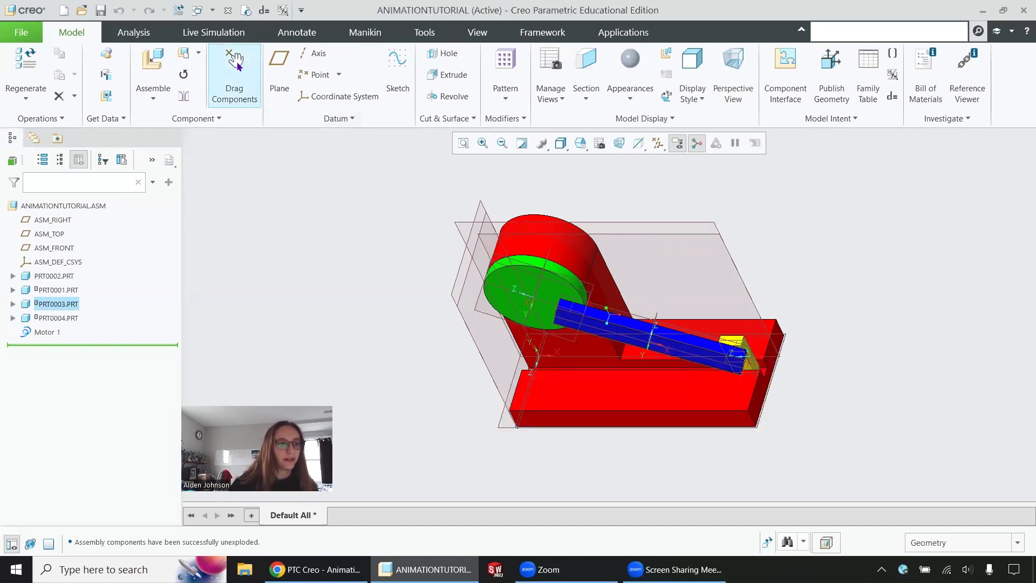
pyautogui.moveTo(510, 340); pyautogui.dragTo(485, 280, button='middle')
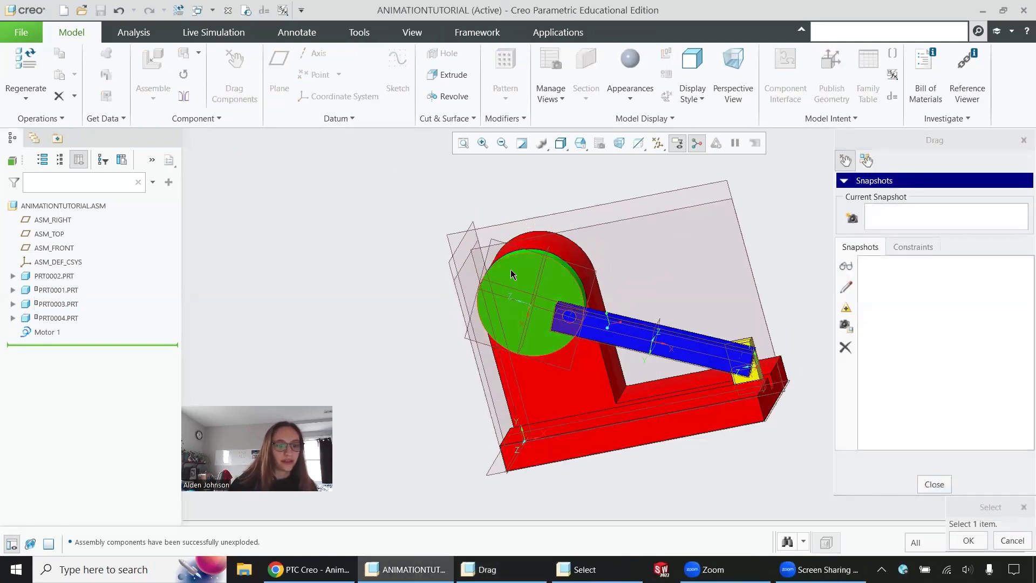
pyautogui.click(512, 274)
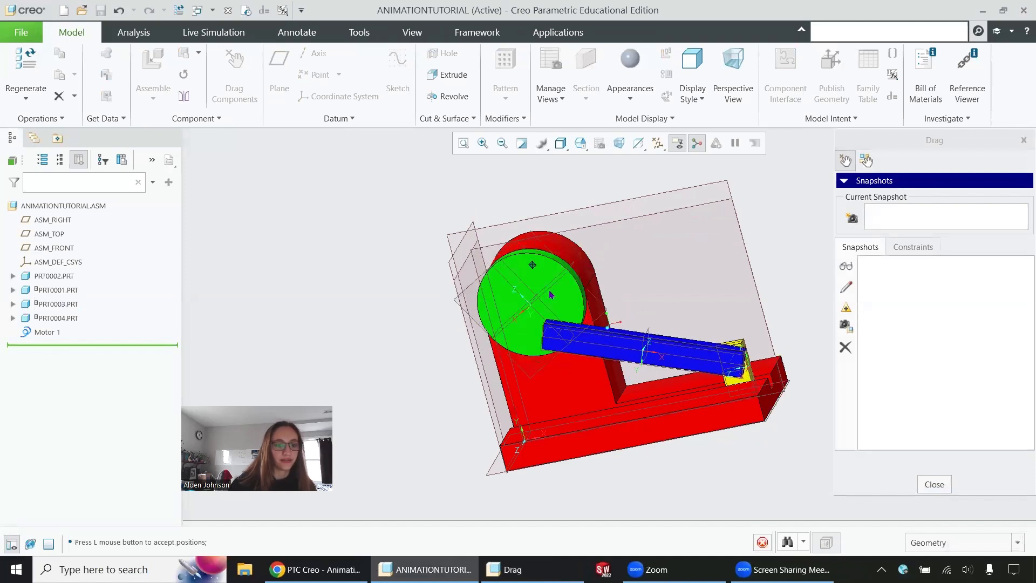
pyautogui.click(569, 290)
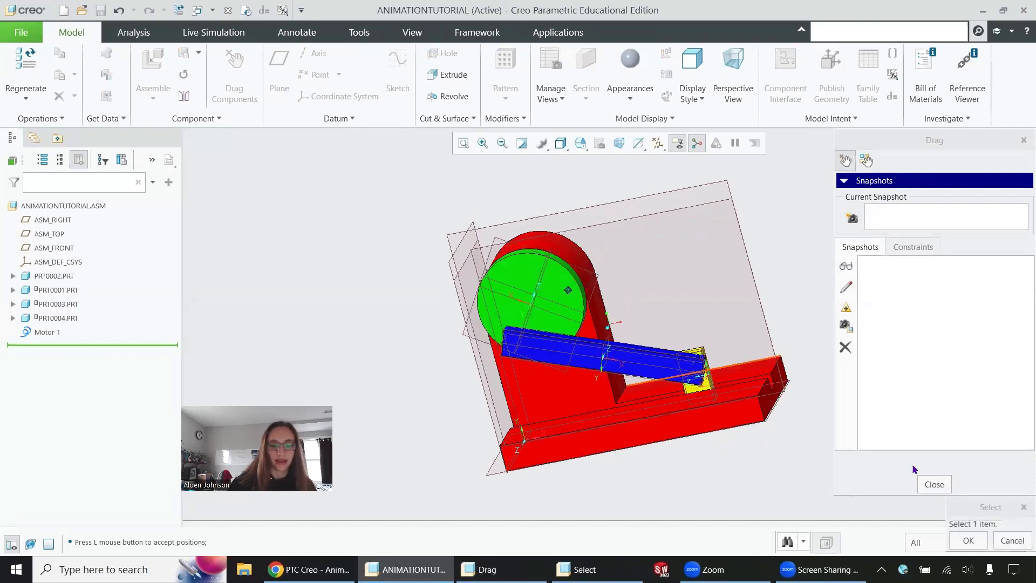
pyautogui.click(977, 542)
pyautogui.click(936, 488)
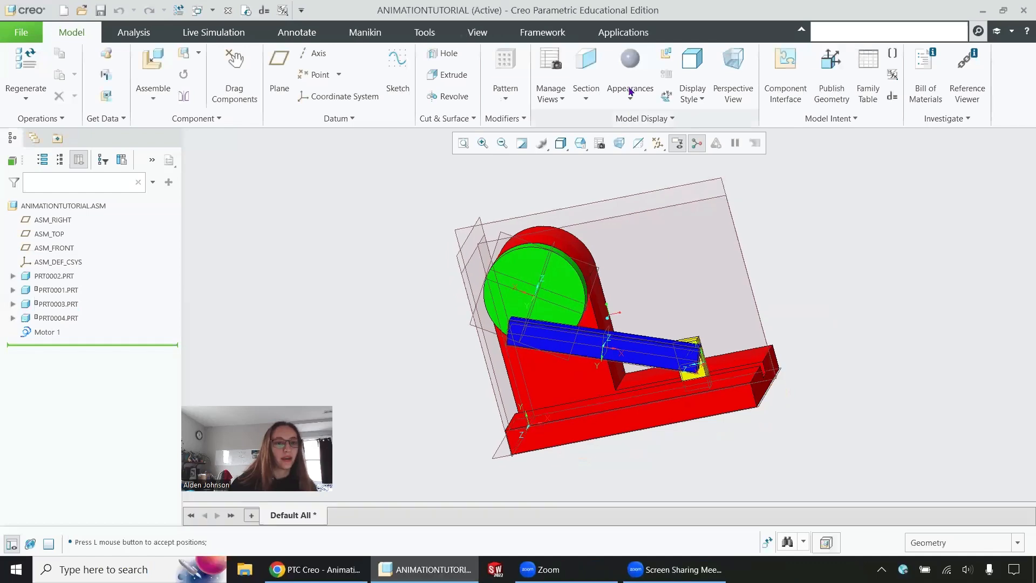
# Open the assembly in the Mechanism application and orbit to an angled view of the crank and slider.
pyautogui.click(623, 32)
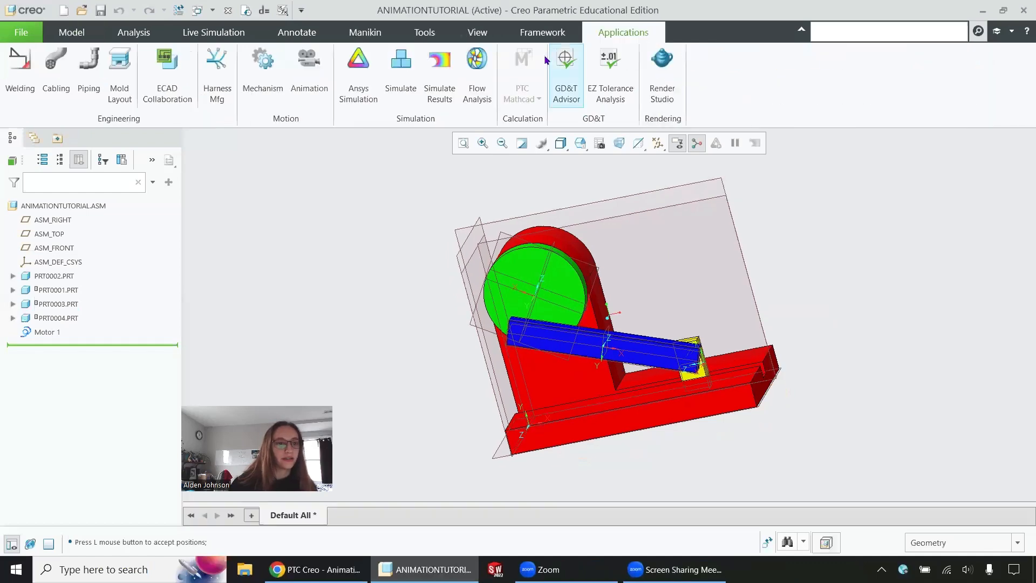
pyautogui.click(282, 86)
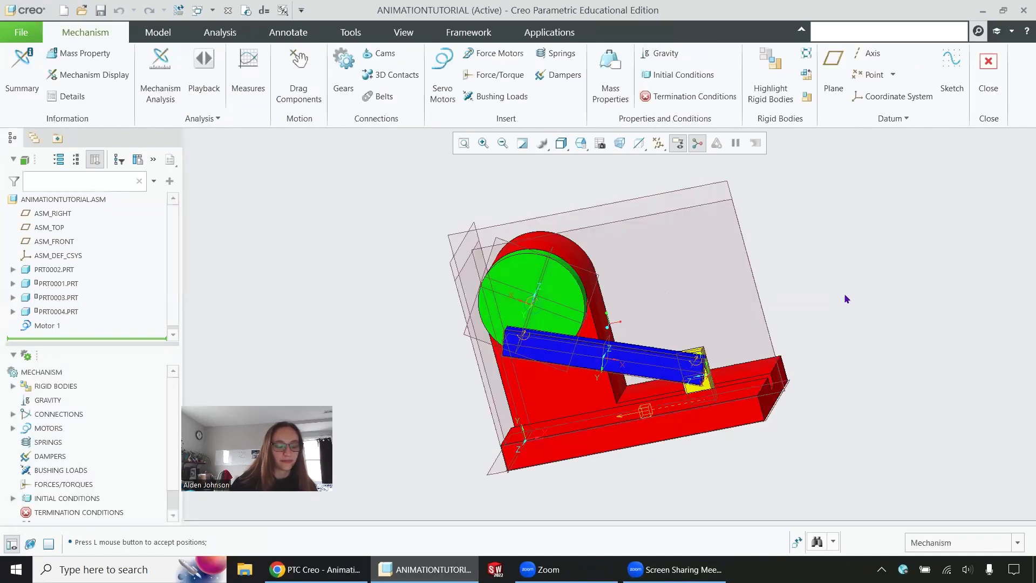
pyautogui.moveTo(845, 296)
pyautogui.mouseDown(button='middle')
pyautogui.moveTo(823, 296)
pyautogui.moveTo(818, 327)
pyautogui.mouseUp(button='middle')
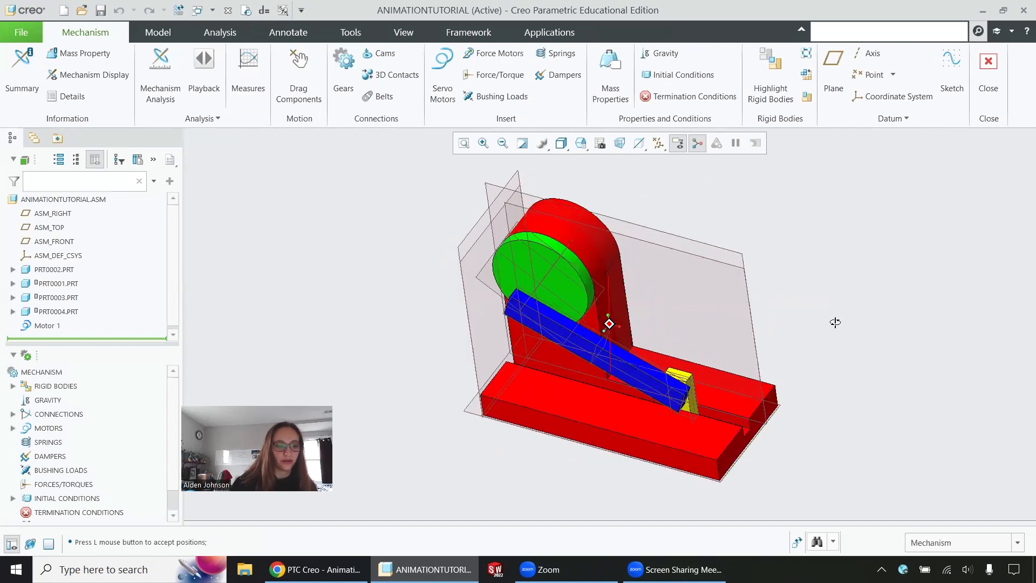
# Examine the servo motors defined in the mechanism by selecting Motor 1.
pyautogui.scroll(-2, 47, 442)
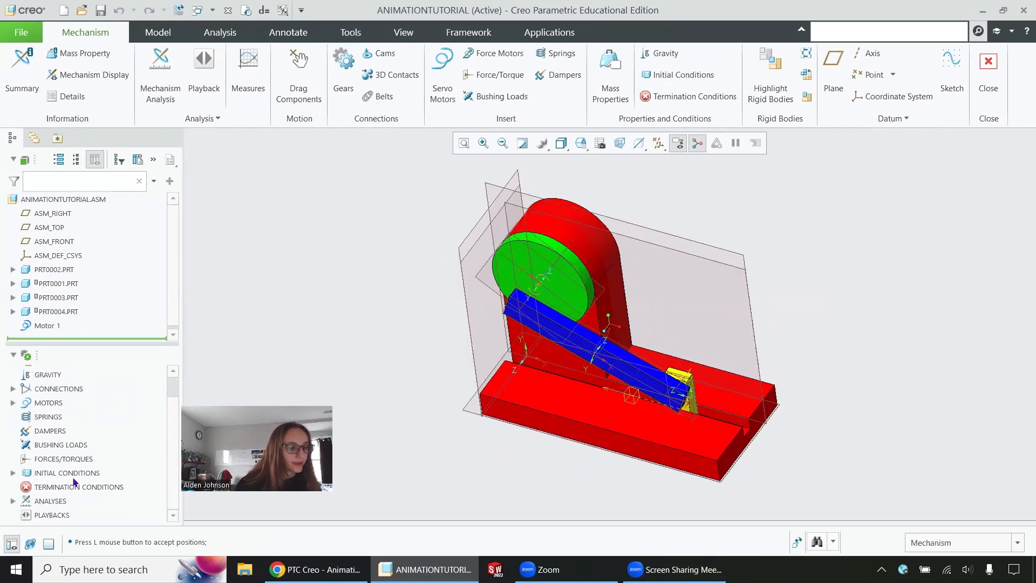
pyautogui.click(12, 403)
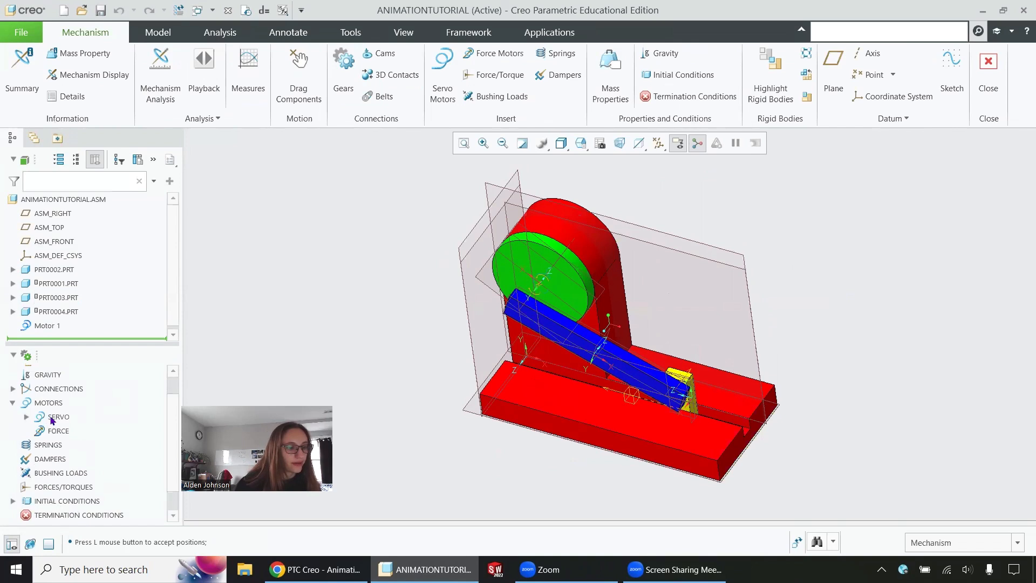
pyautogui.click(26, 418)
pyautogui.click(97, 431)
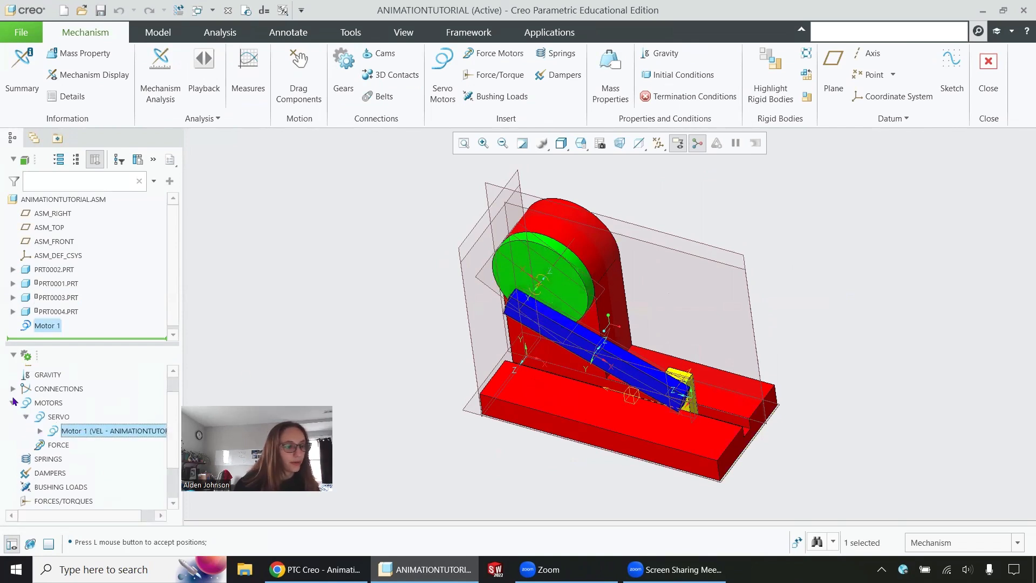
pyautogui.click(13, 403)
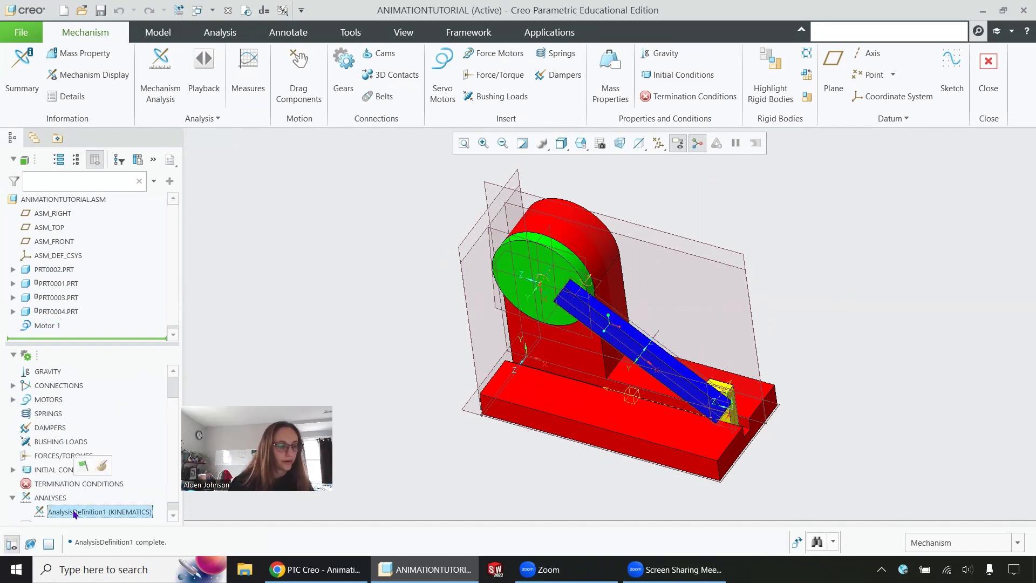
# Run the AnalysisDefinition1 kinematic analysis, overwriting its existing result set.
pyautogui.click(79, 512)
pyautogui.click(83, 466)
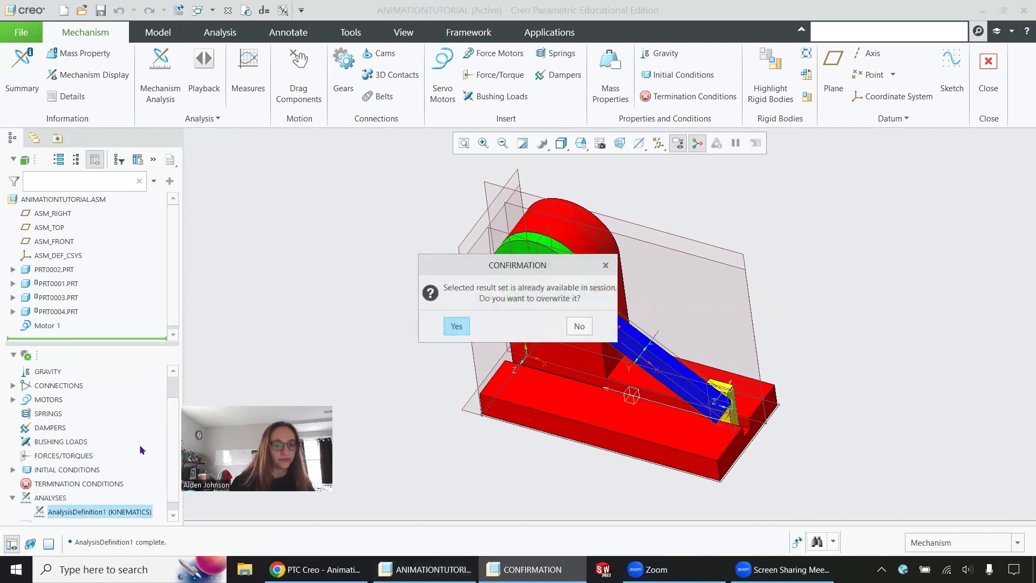
pyautogui.click(458, 326)
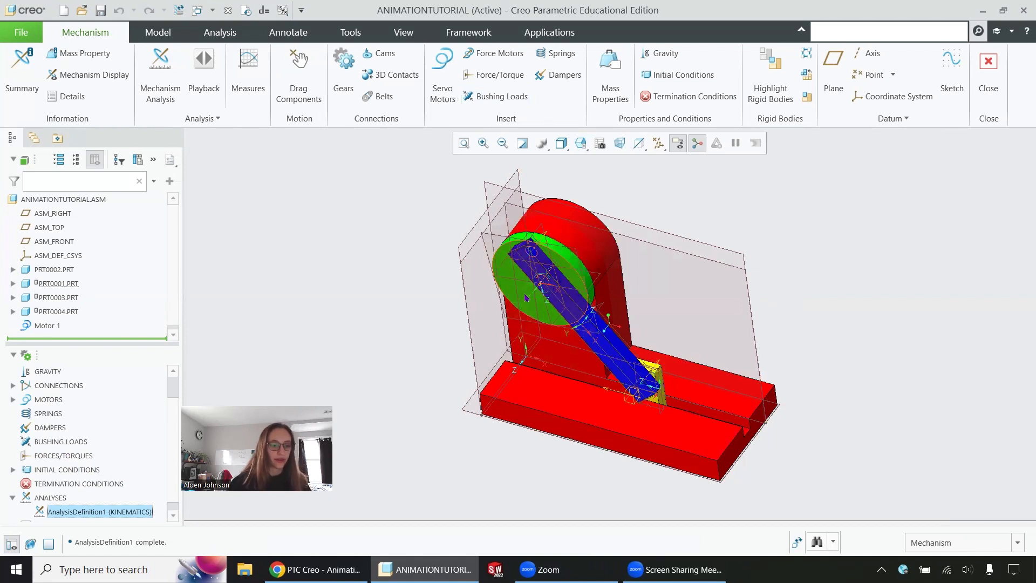
# Duplicate the AnalysisDefinition1 analysis and rename the copy as animationtutorial.
pyautogui.scroll(-1, 122, 432)
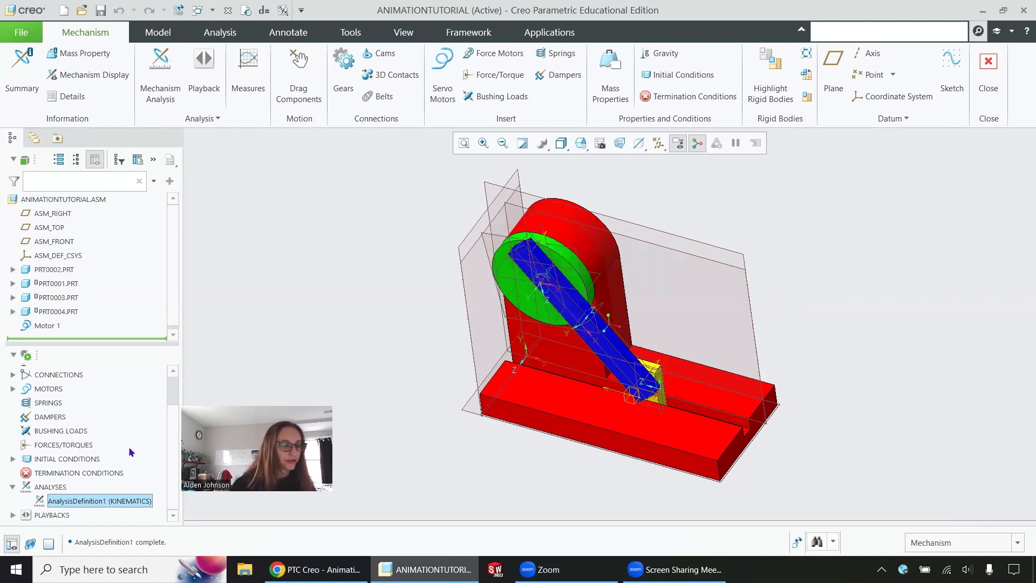
pyautogui.rightClick(132, 498)
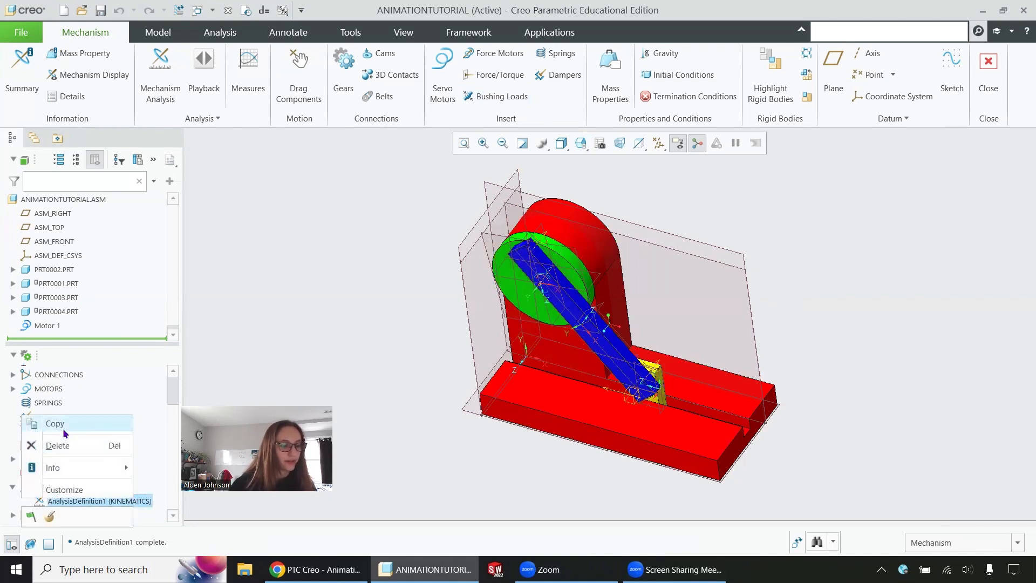
pyautogui.click(64, 430)
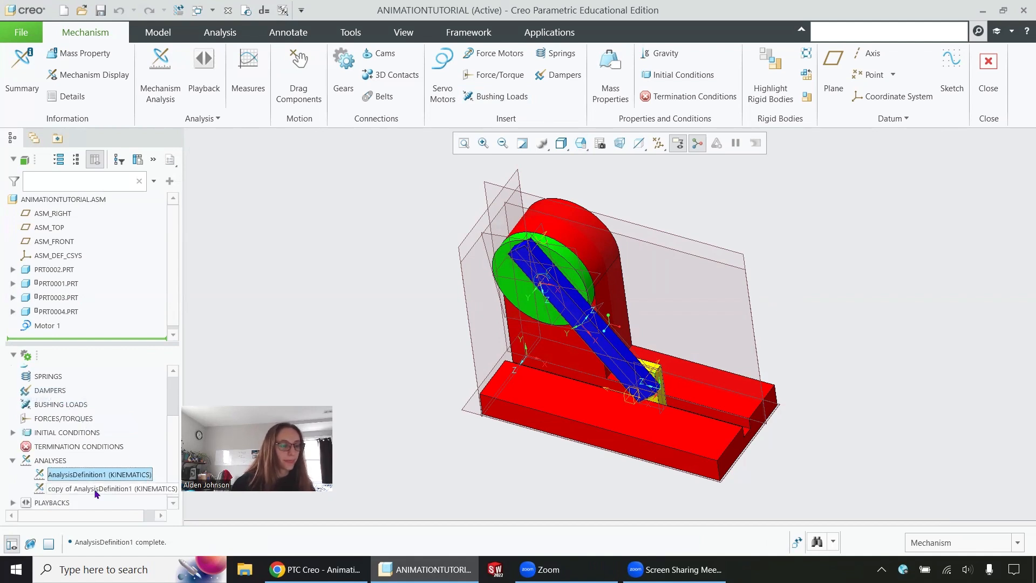
pyautogui.rightClick(98, 489)
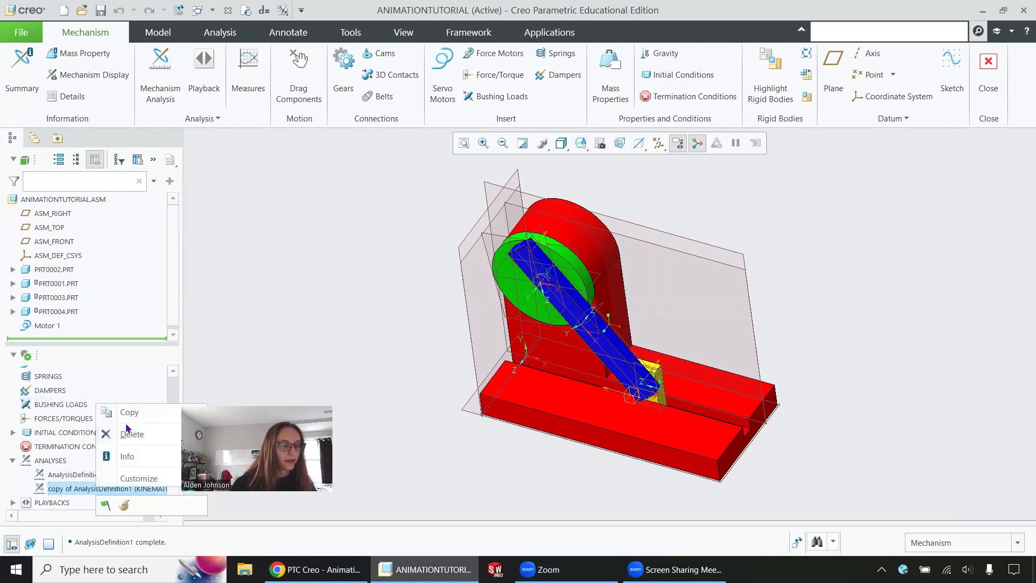
pyautogui.click(125, 505)
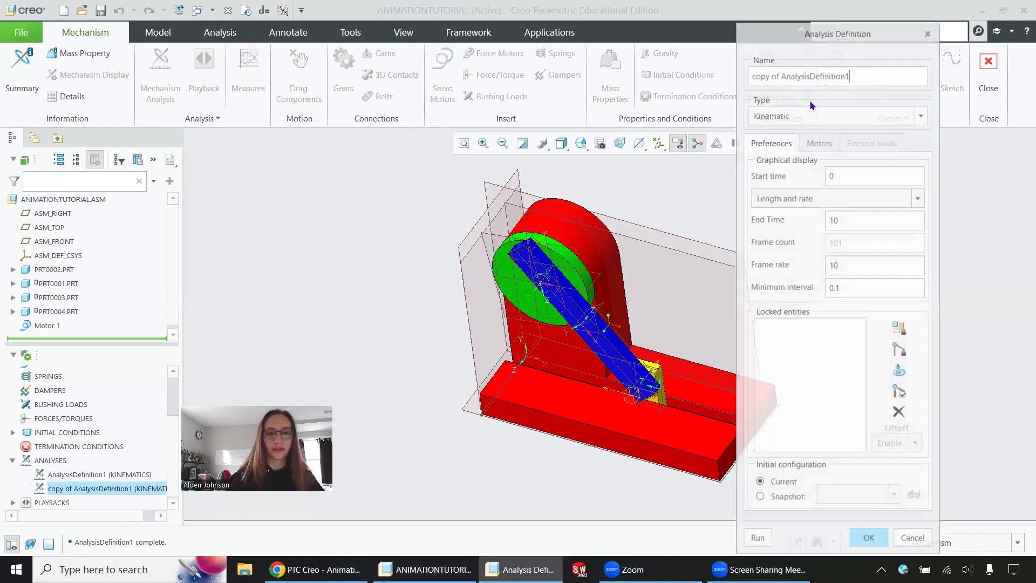
pyautogui.write('ami')
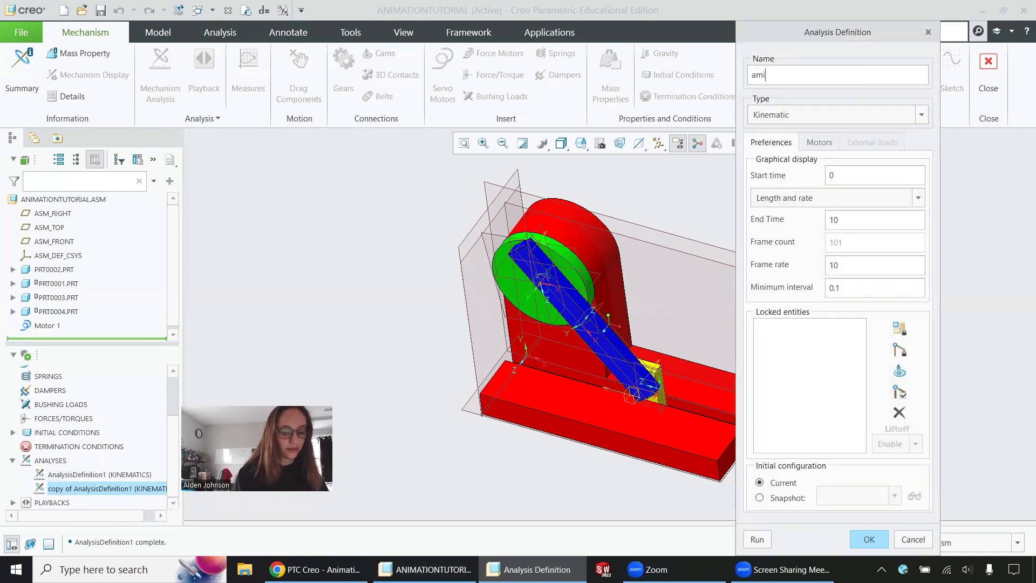
pyautogui.write('imation')
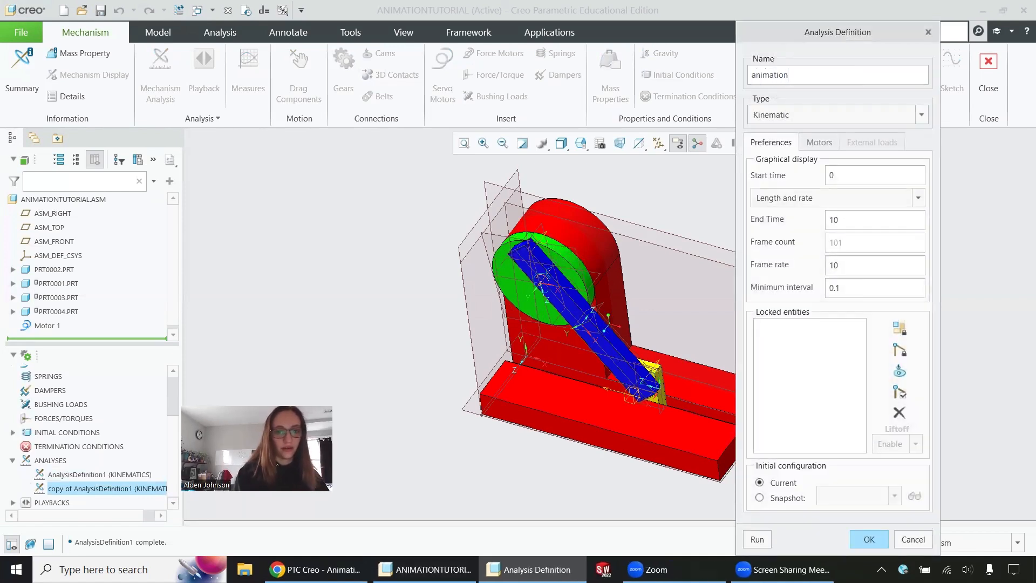
pyautogui.write('tutorial')
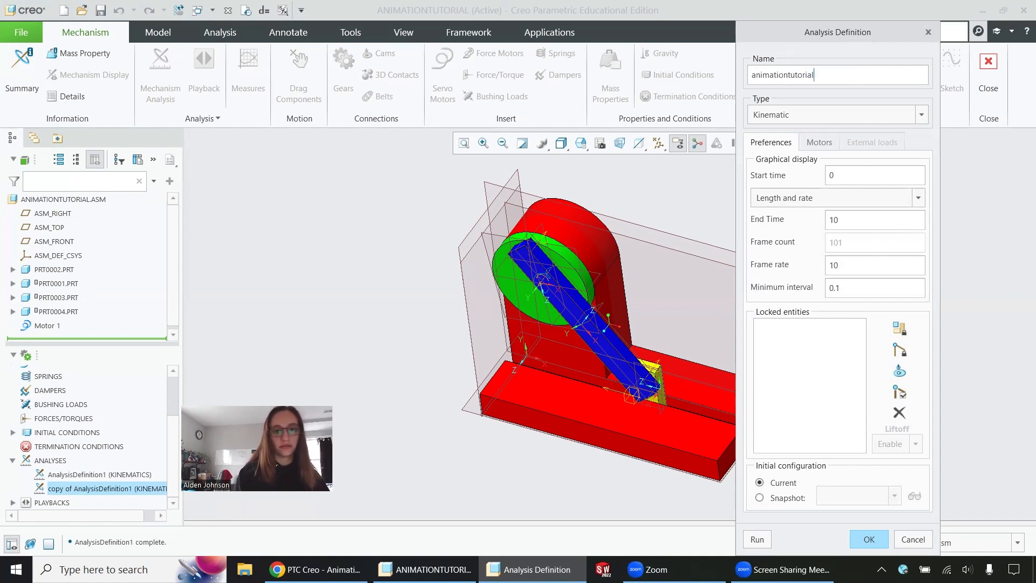
# Set the animationtutorial analysis to an end time of 60 and a frame rate of 25, keeping the Kinematic type.
pyautogui.click(796, 114)
pyautogui.click(796, 113)
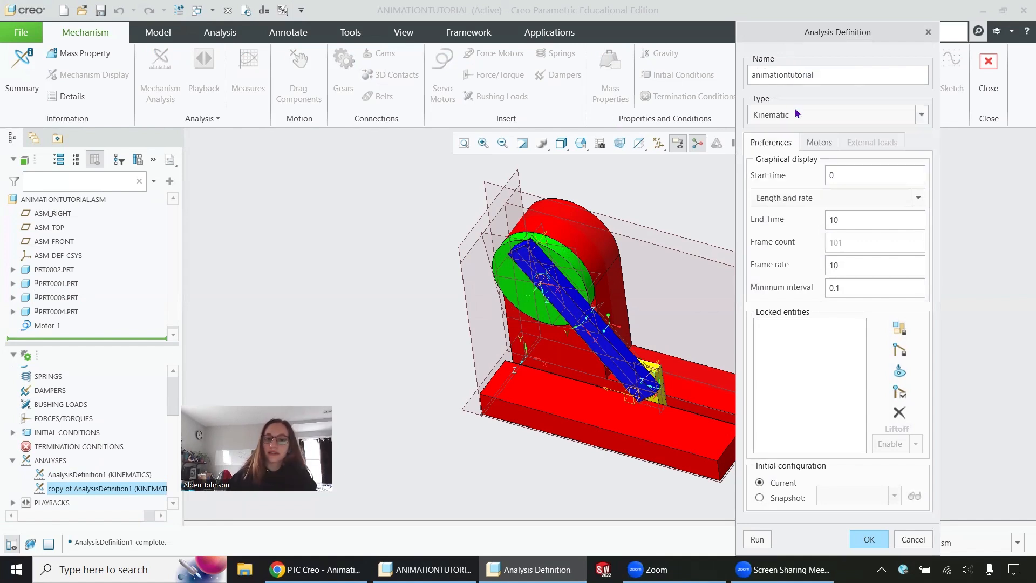
pyautogui.doubleClick(854, 221)
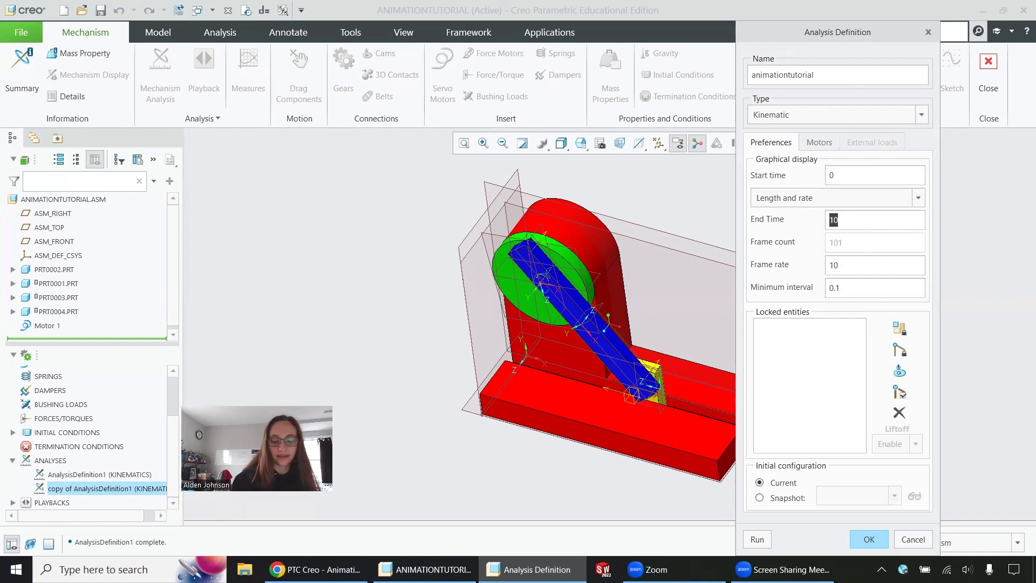
pyautogui.write('60')
pyautogui.press('Tab')
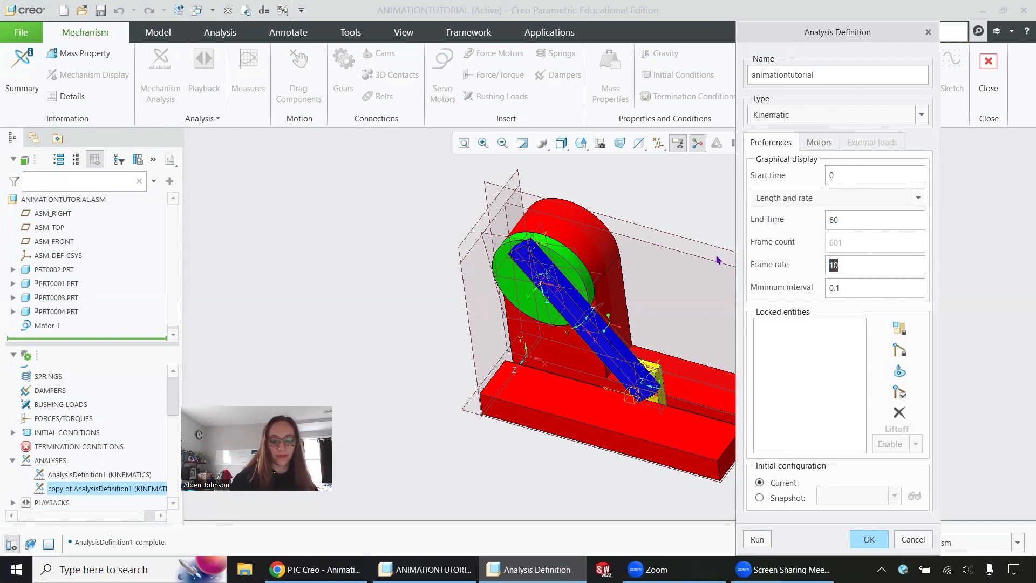
pyautogui.write('25')
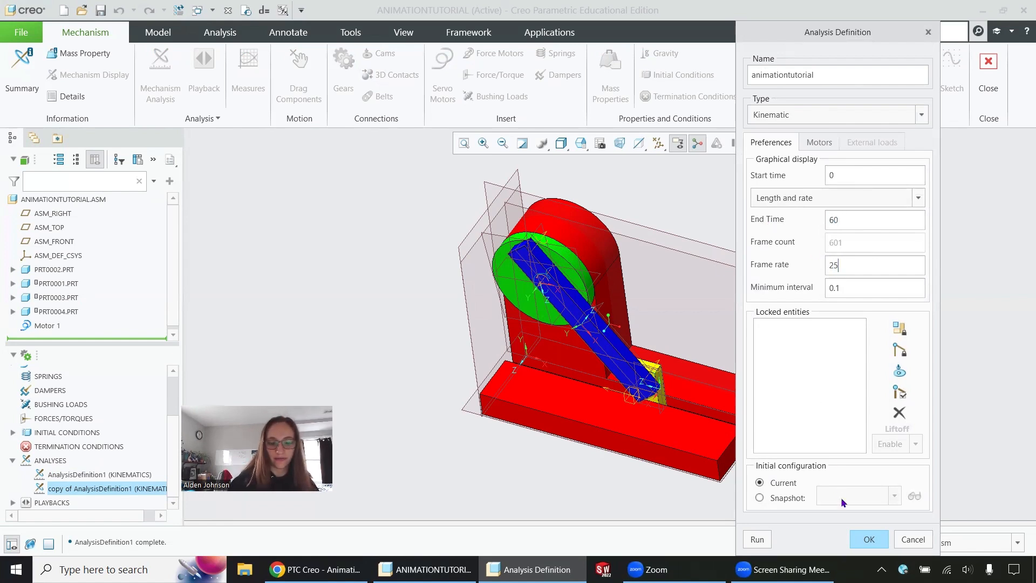
pyautogui.click(869, 540)
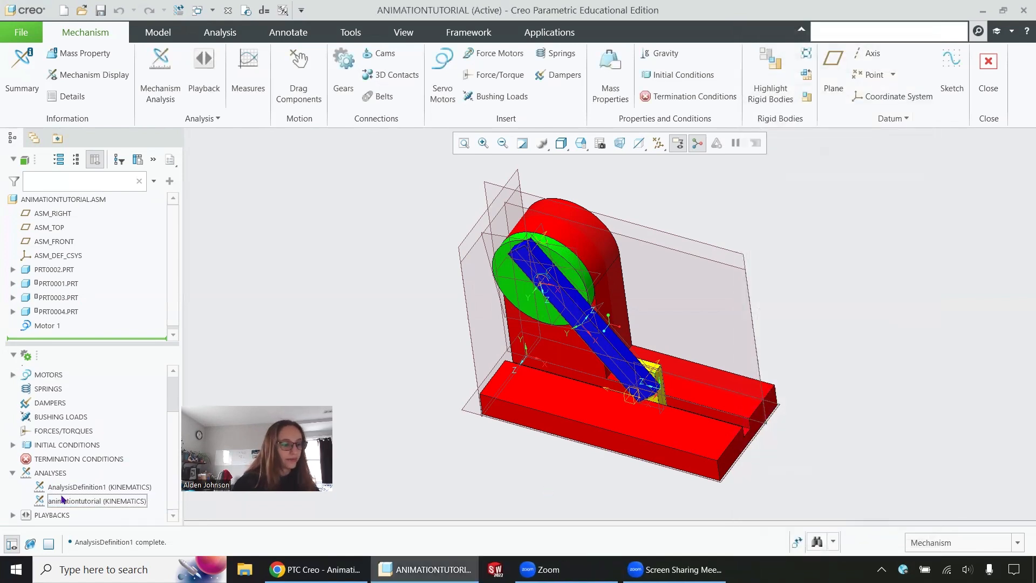
# Run the animationtutorial analysis and save its playback as animationtutorial.pbk in the Tutorial Parts folder.
pyautogui.click(62, 500)
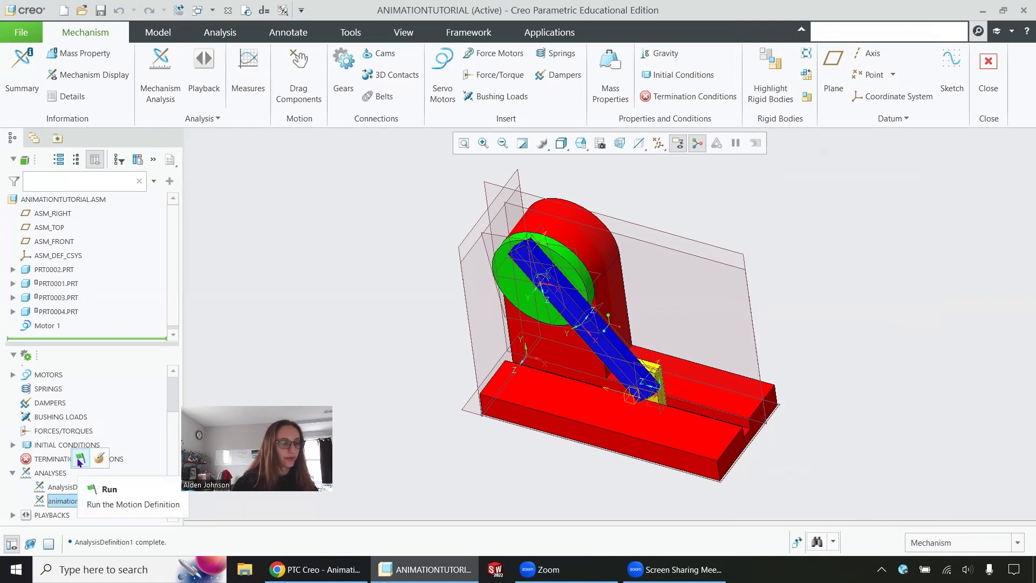
pyautogui.click(80, 461)
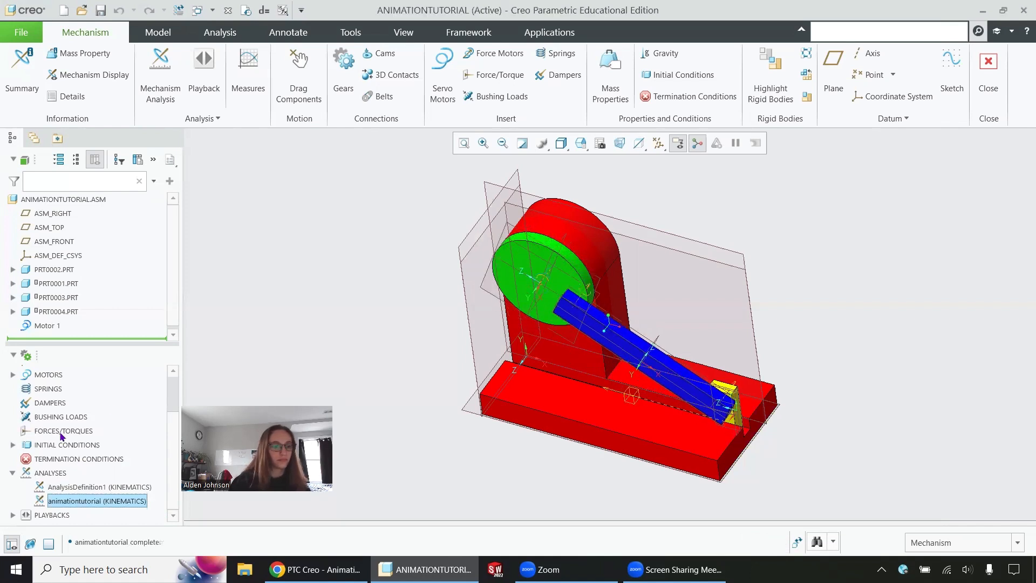
pyautogui.click(12, 515)
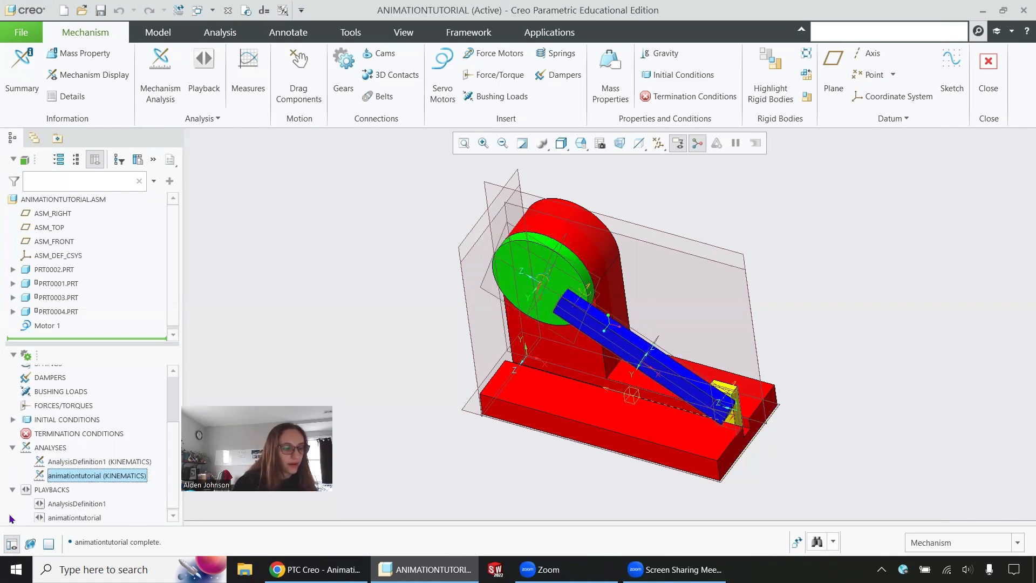
pyautogui.click(79, 516)
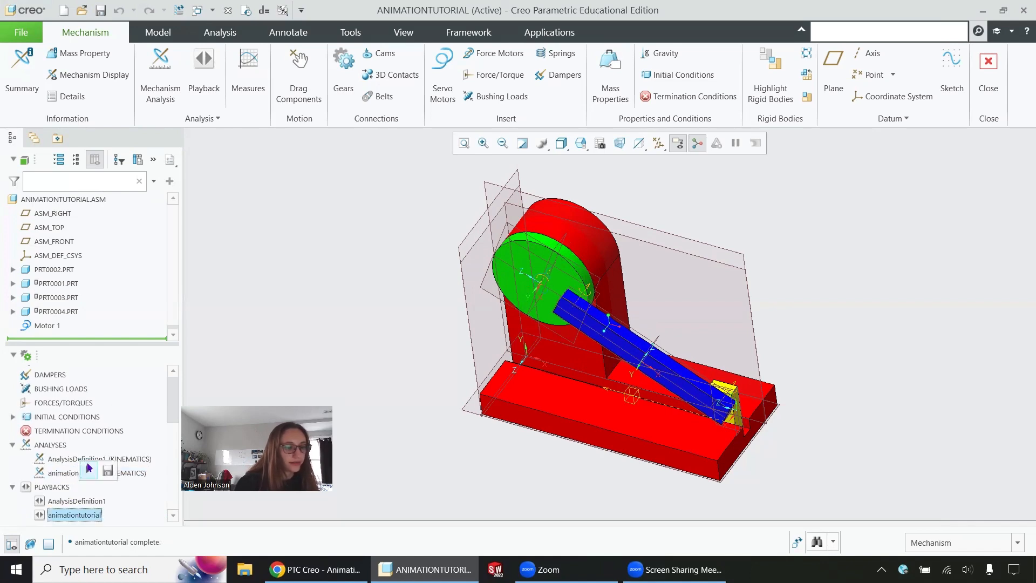
pyautogui.click(107, 471)
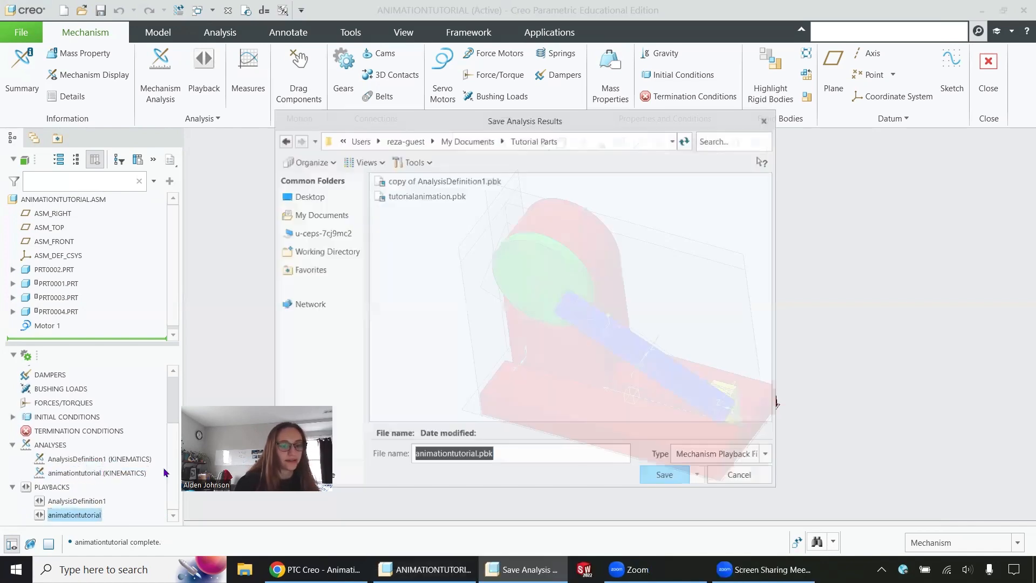
pyautogui.click(665, 476)
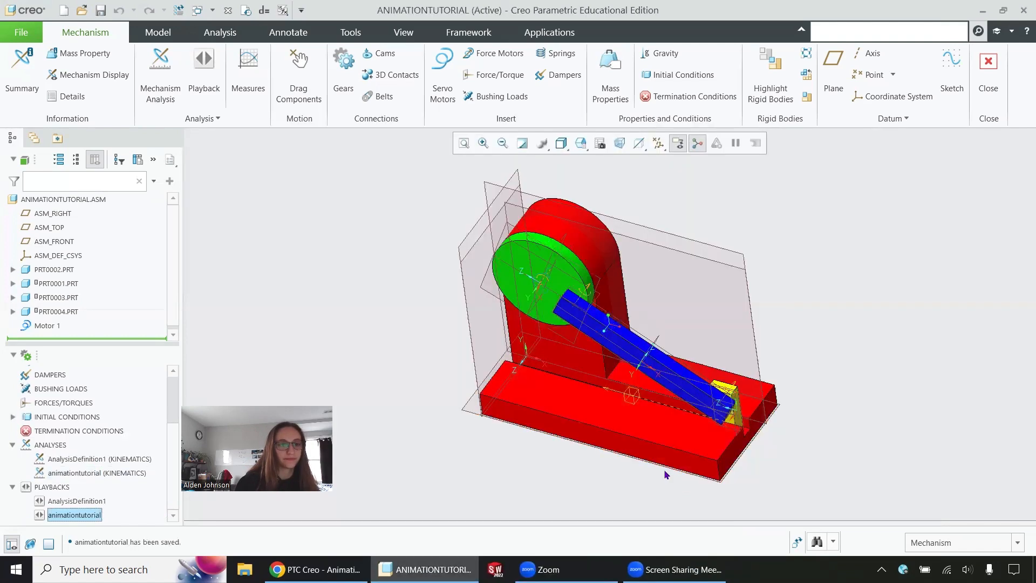
# Close the Mechanism application without saving the AnalysisDefinition1 playback.
pyautogui.click(994, 67)
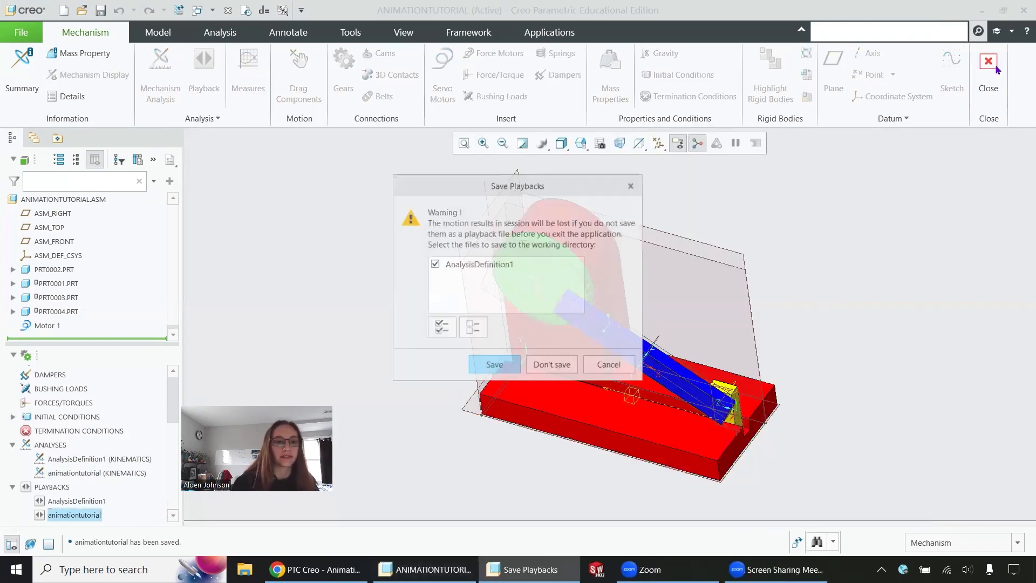
pyautogui.click(549, 366)
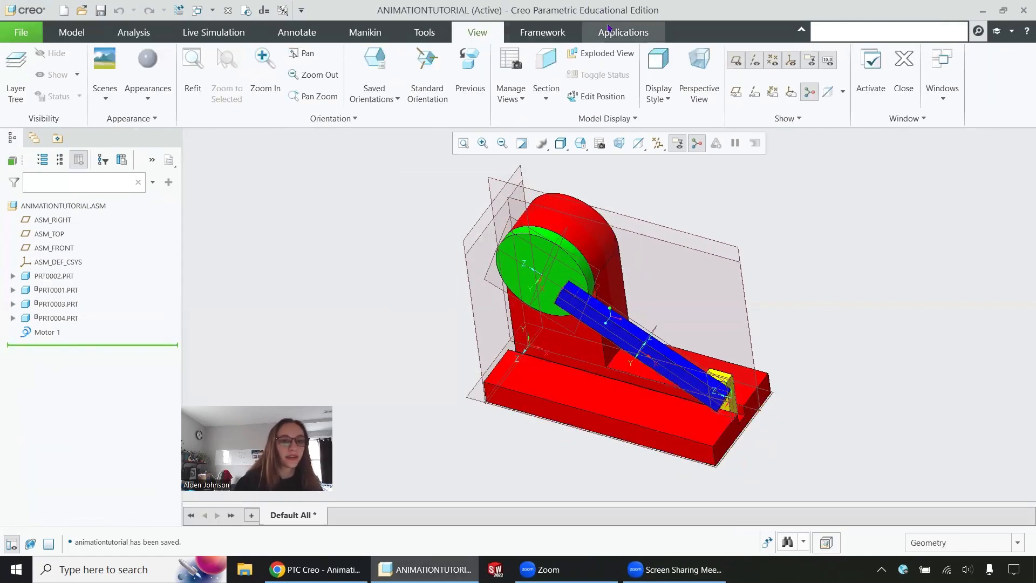
# Open the Animation application and create an imported animation named Animation2 from the animationtutorial.pbk playback file.
pyautogui.click(608, 31)
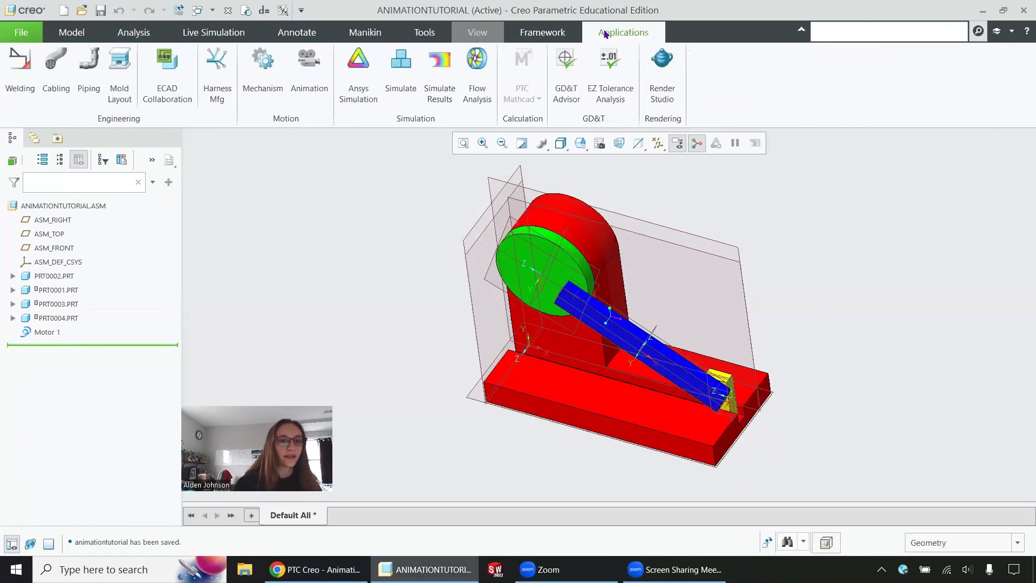
pyautogui.click(309, 72)
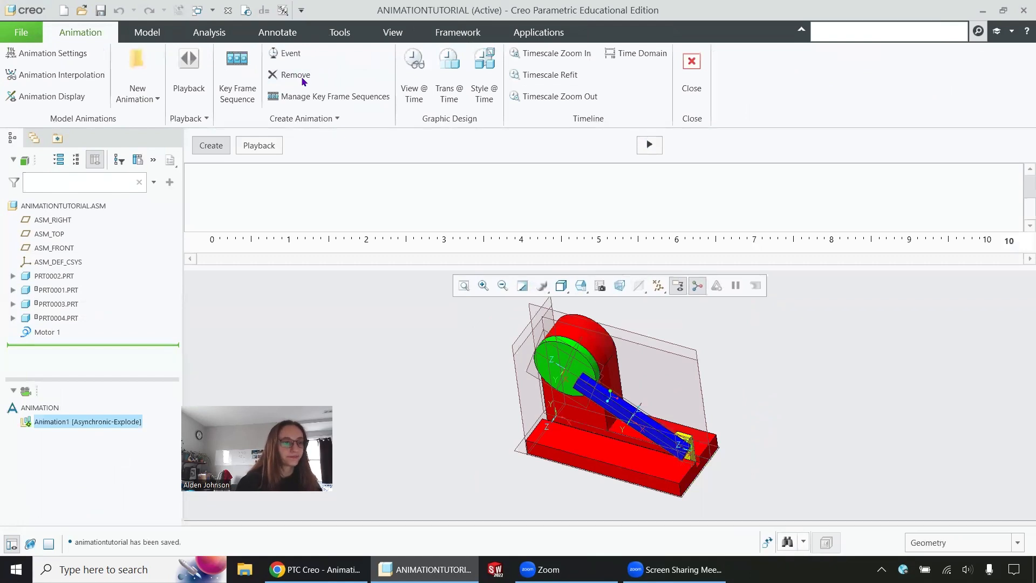
pyautogui.click(145, 95)
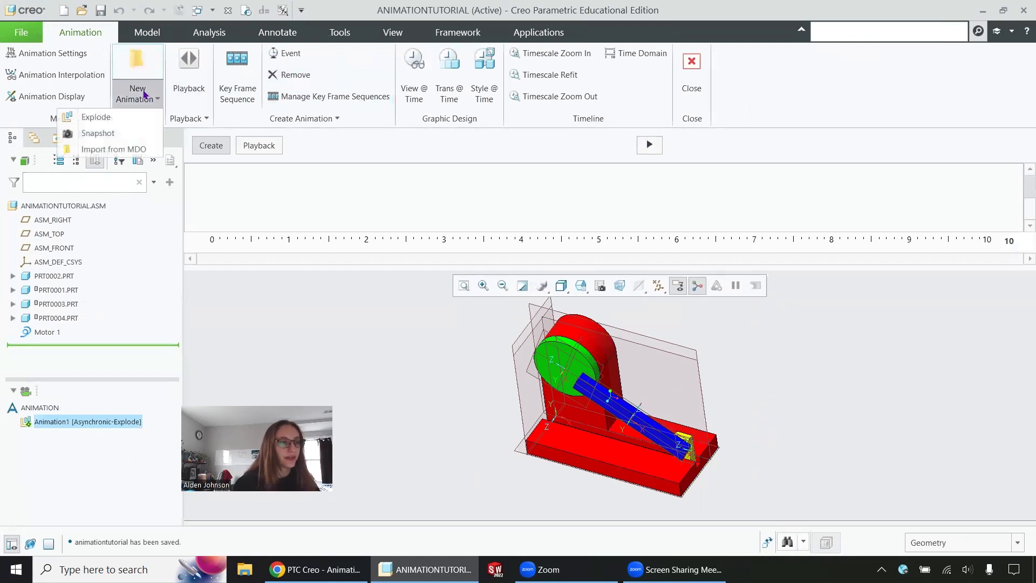
pyautogui.click(136, 147)
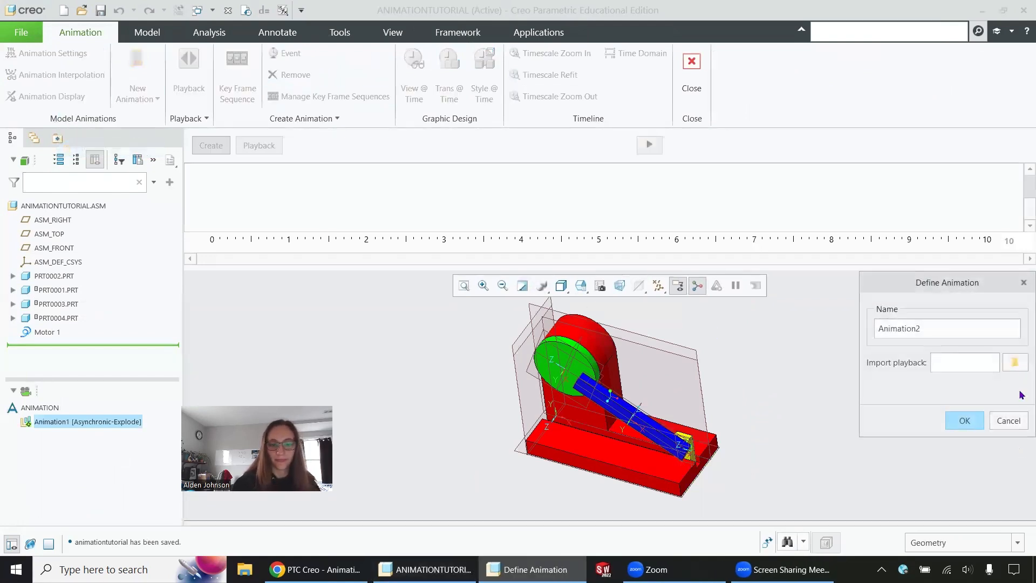
pyautogui.click(1015, 362)
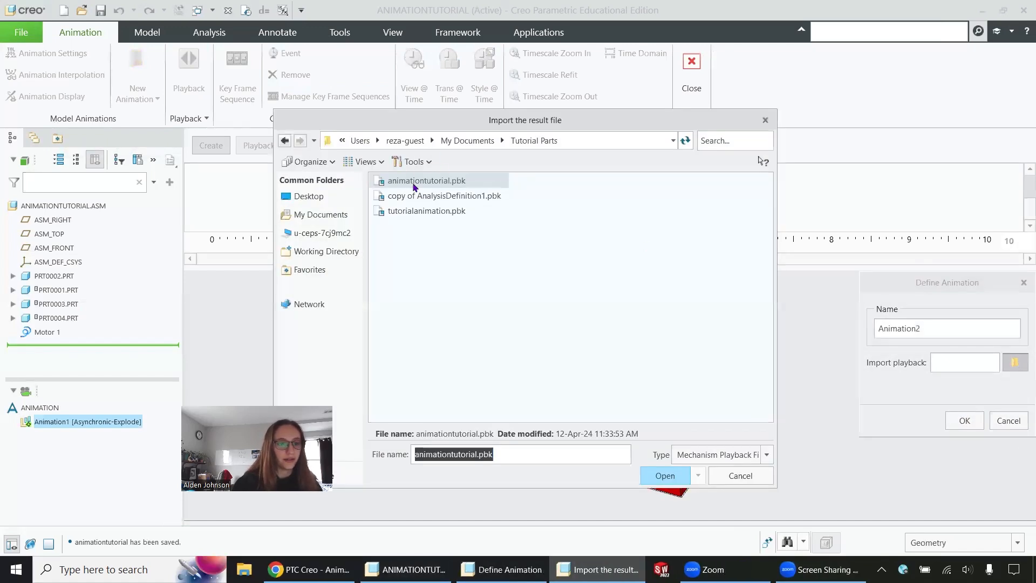
pyautogui.click(414, 186)
pyautogui.click(663, 473)
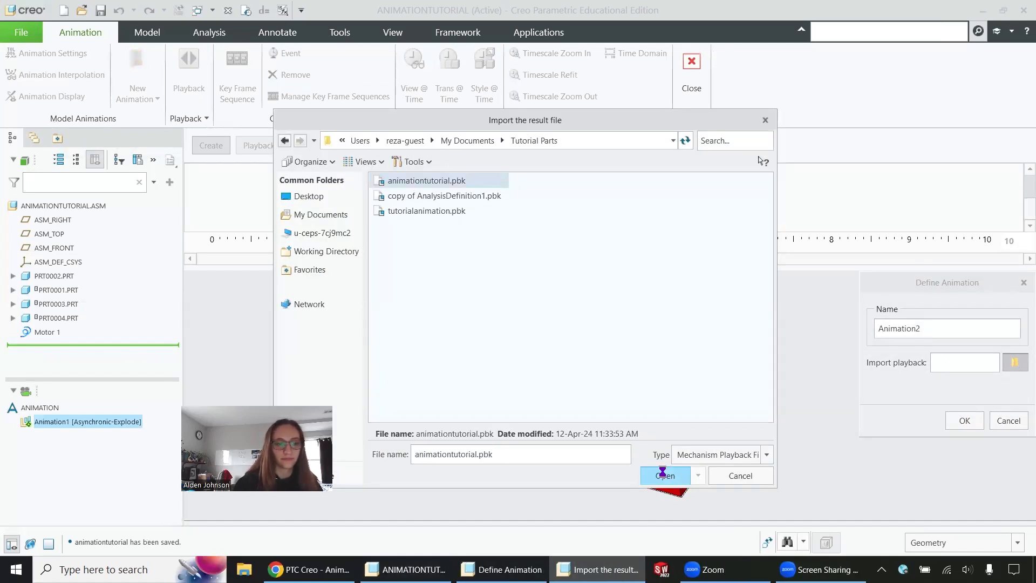
pyautogui.click(965, 421)
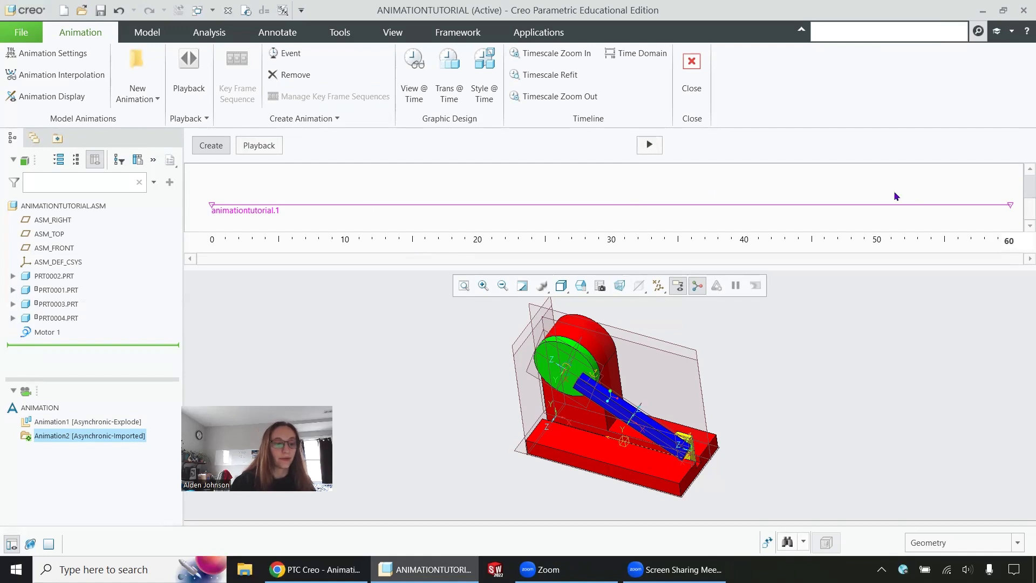
# Set the end time of the Animation2 time domain to 90 and apply it.
pyautogui.click(637, 53)
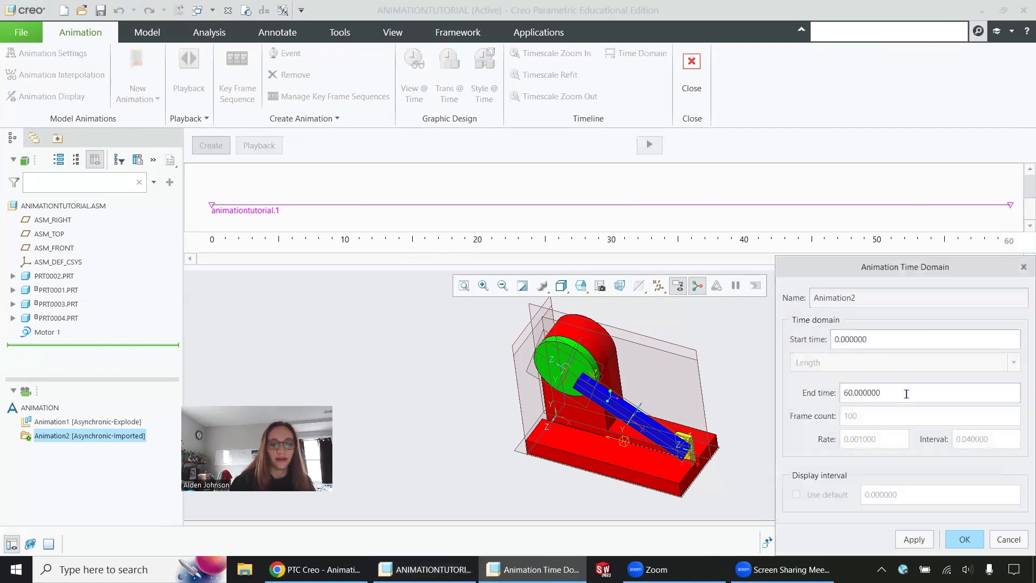
pyautogui.doubleClick(907, 394)
pyautogui.write('90')
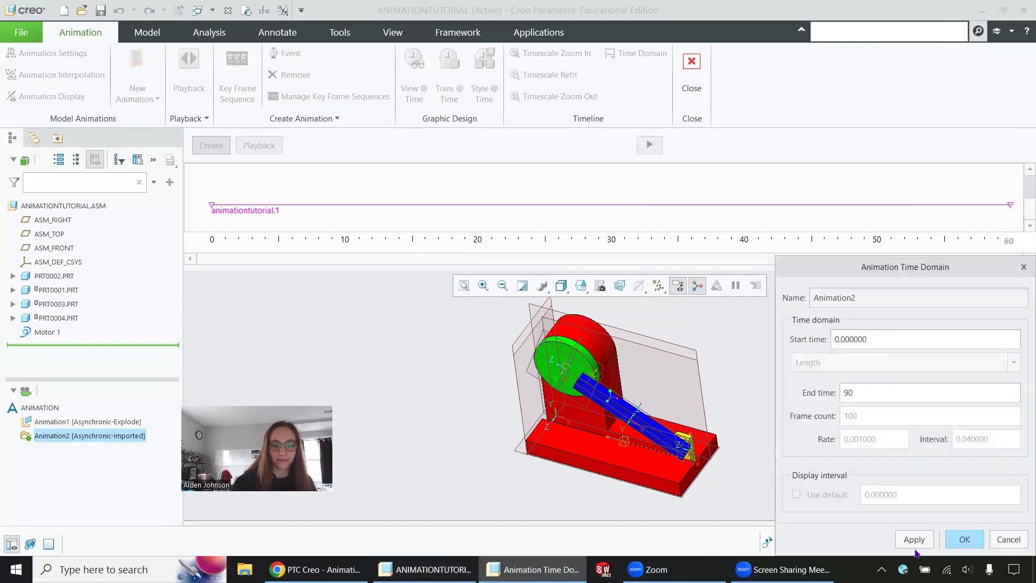
pyautogui.click(915, 541)
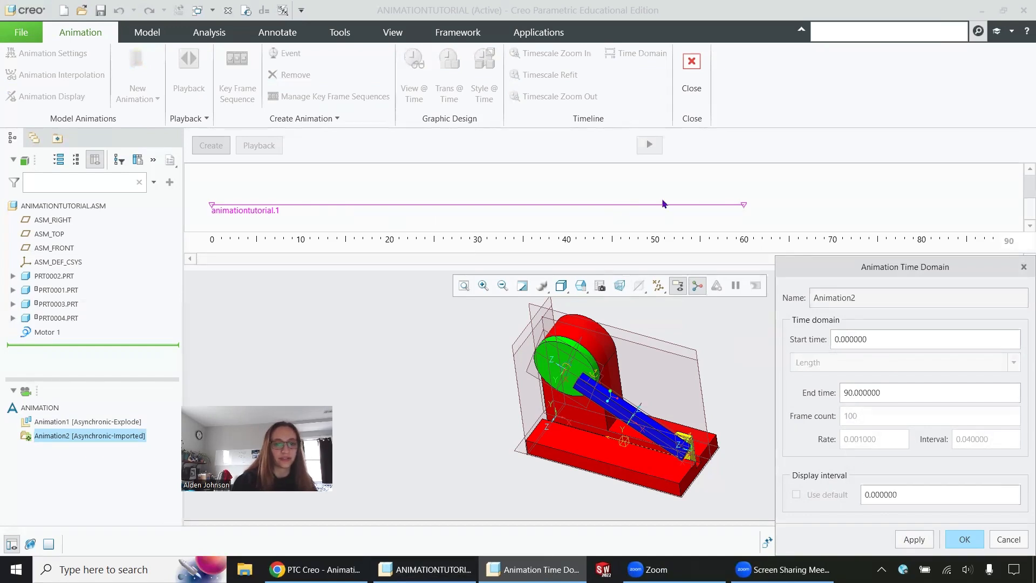
# Set the end time of the Animation2 time domain to 30 and confirm it.
pyautogui.doubleClick(895, 396)
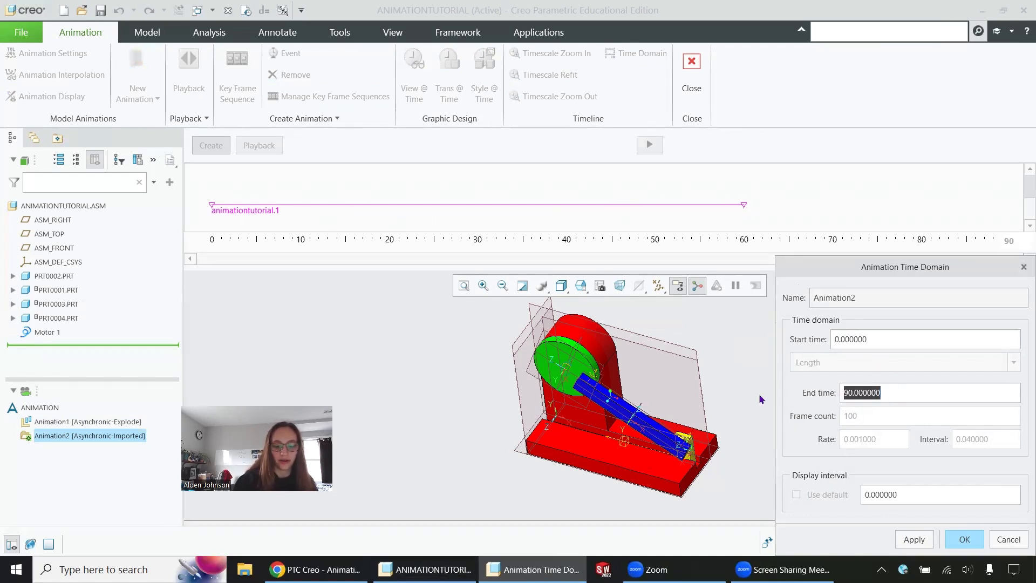
pyautogui.write('30')
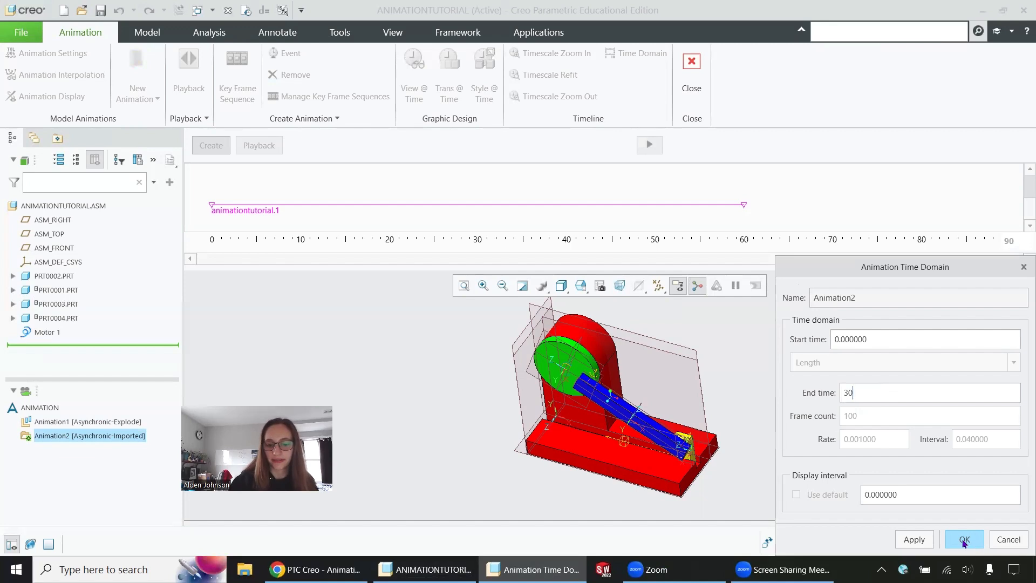
pyautogui.click(917, 539)
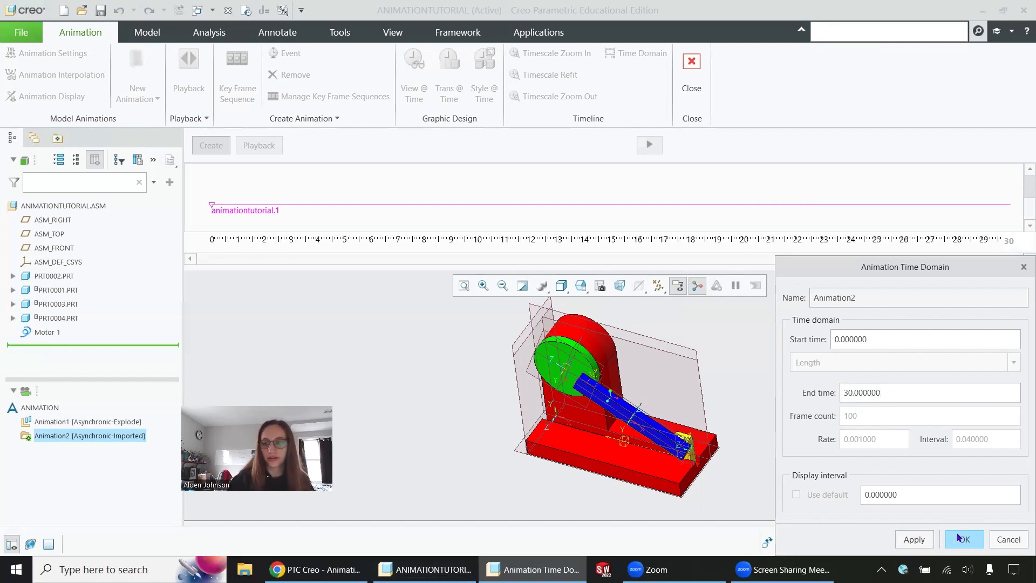
pyautogui.click(959, 537)
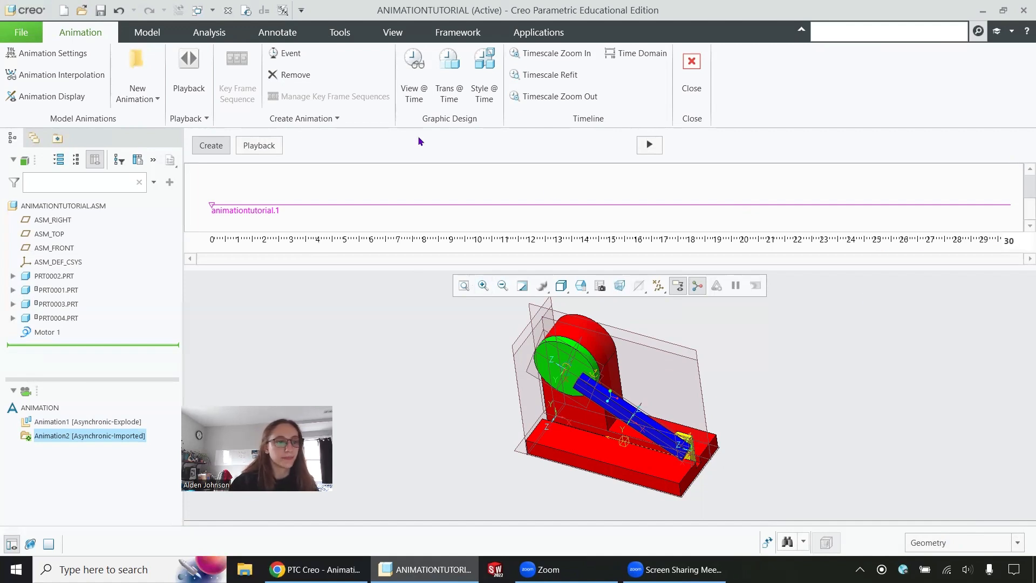
# Add a View at Time entry showing the FRONT view at time 0 after Start.
pyautogui.click(414, 70)
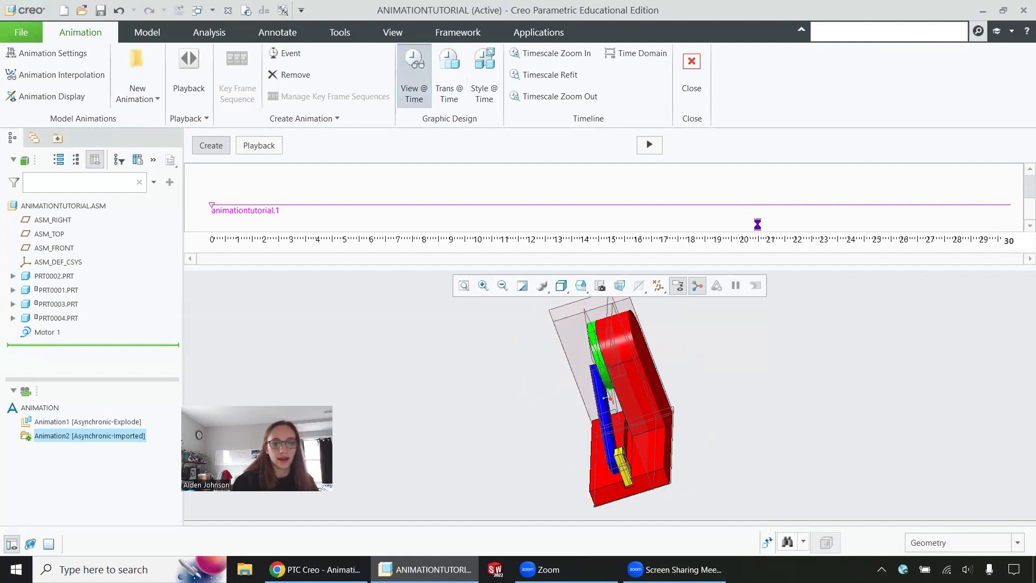
pyautogui.click(895, 326)
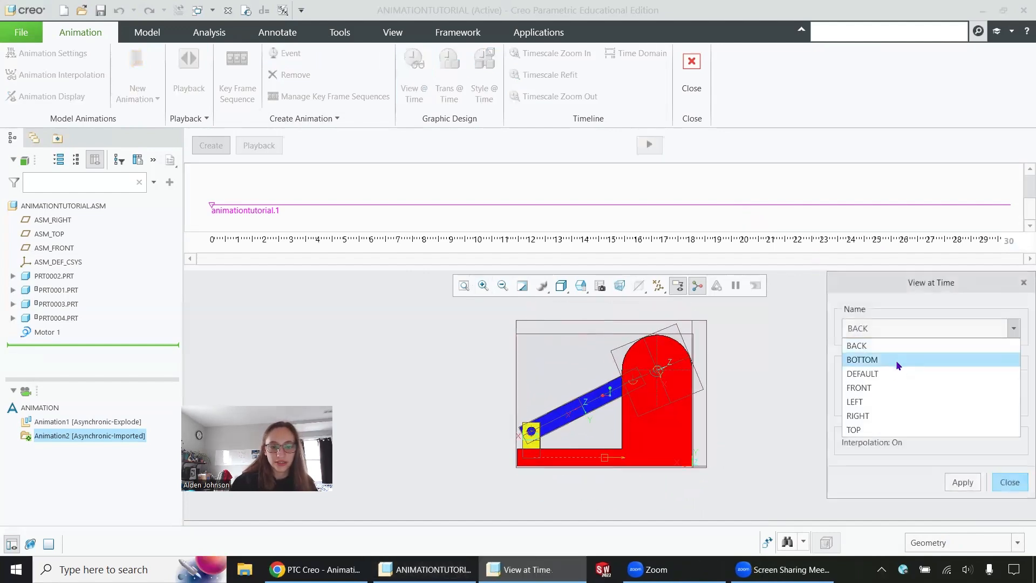
pyautogui.click(889, 388)
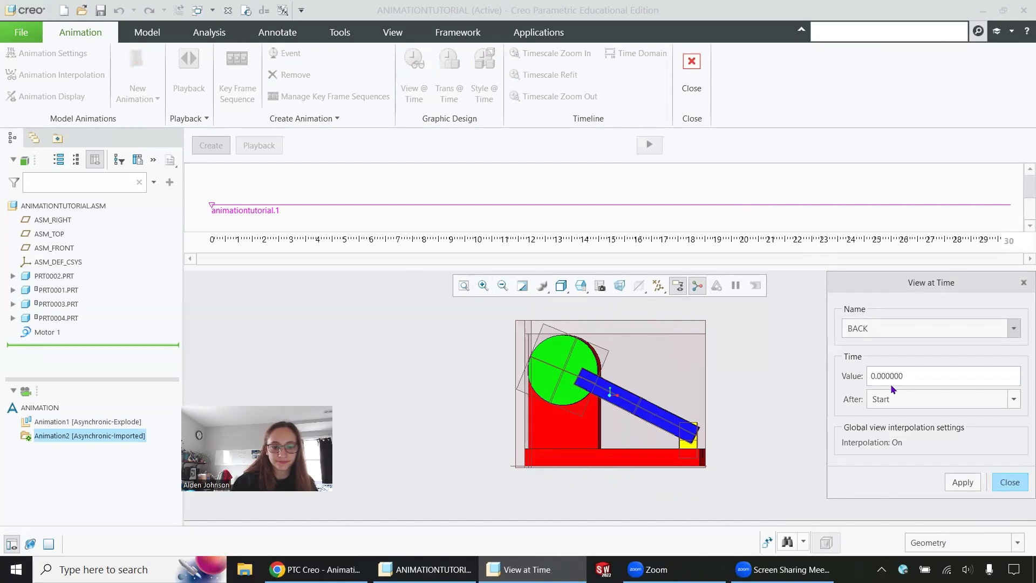
pyautogui.doubleClick(912, 372)
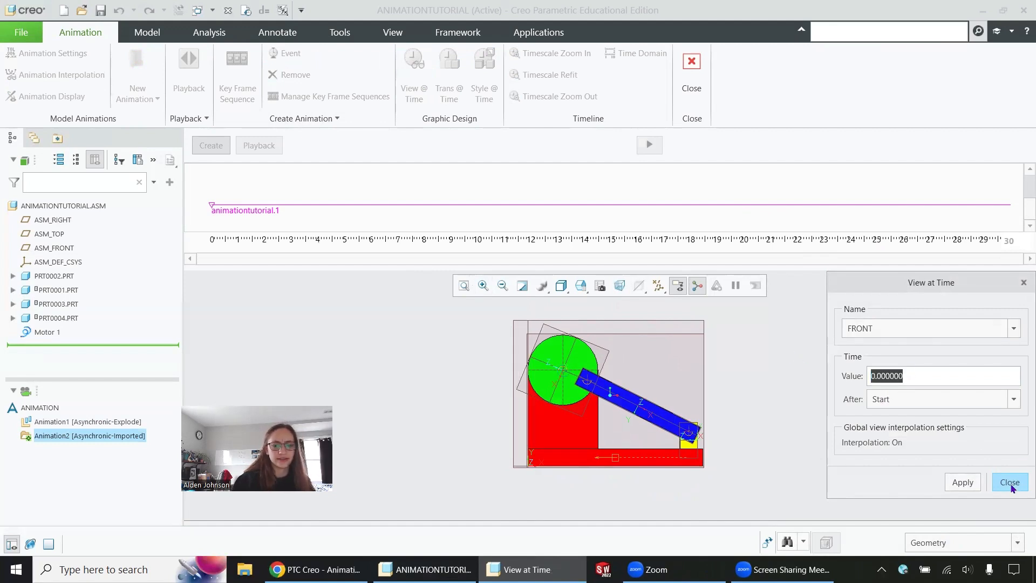
pyautogui.click(972, 485)
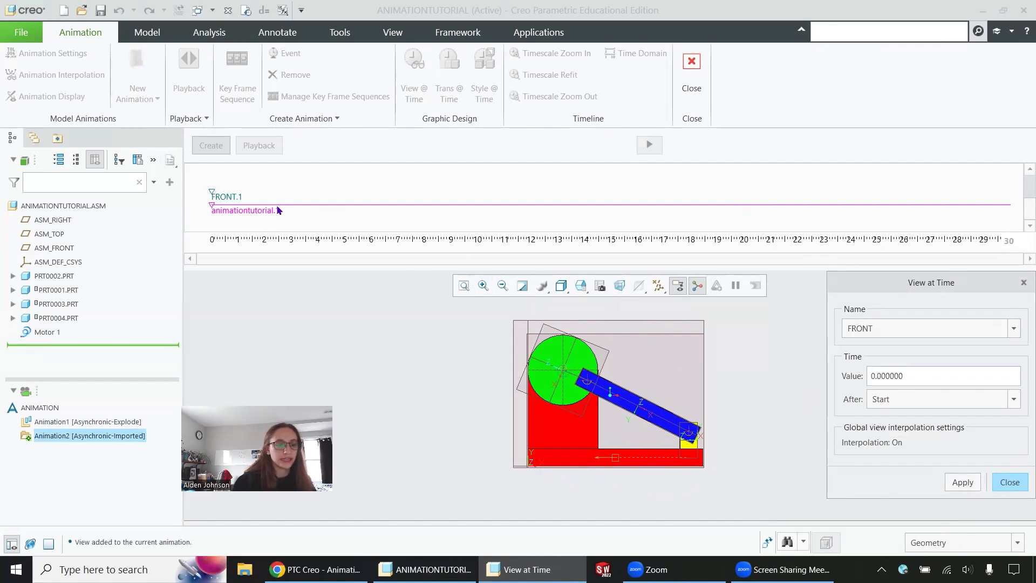
# Add a second FRONT view to the animation at time 5 after Start.
pyautogui.doubleClick(935, 371)
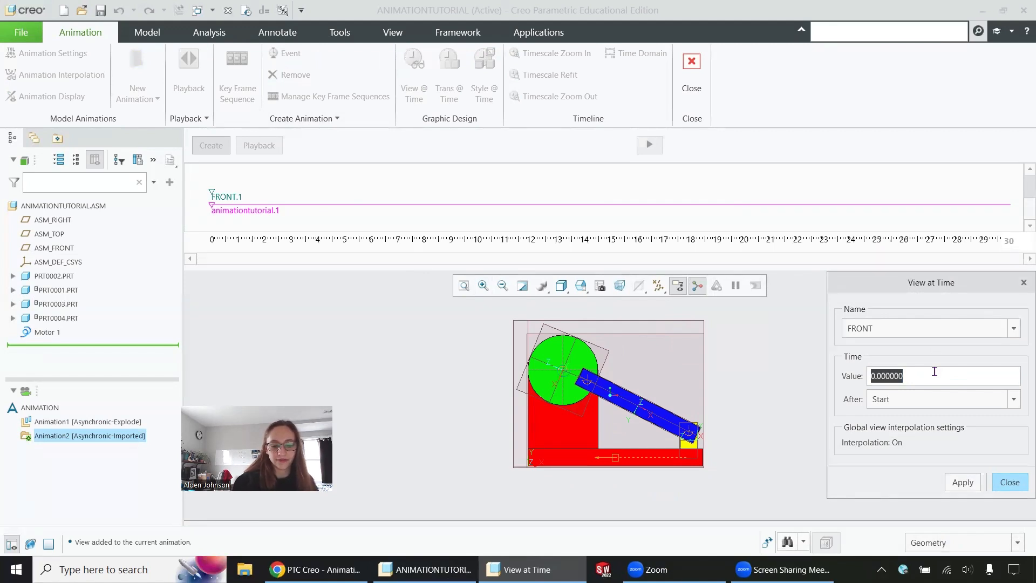
pyautogui.write('5')
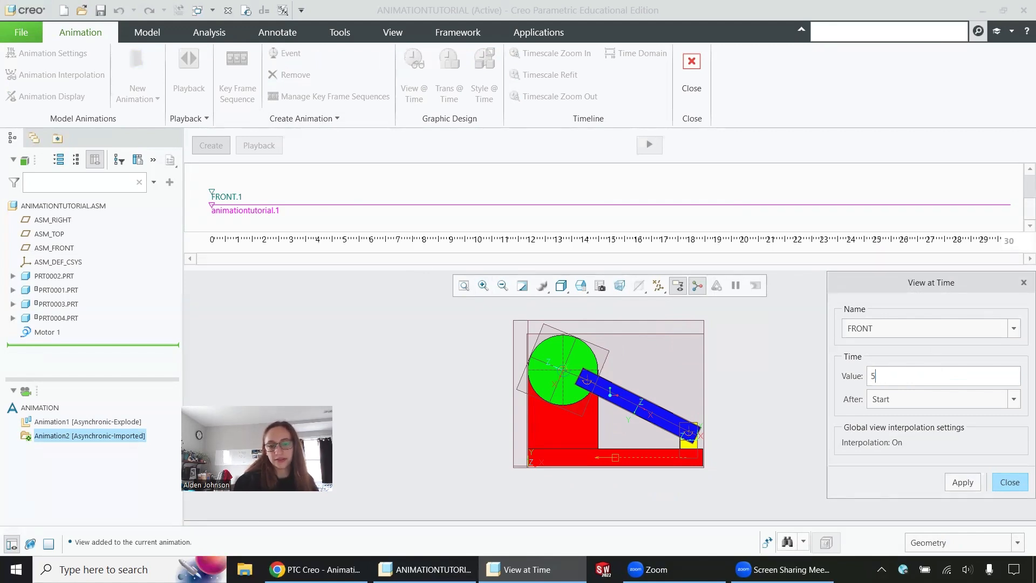
pyautogui.click(970, 484)
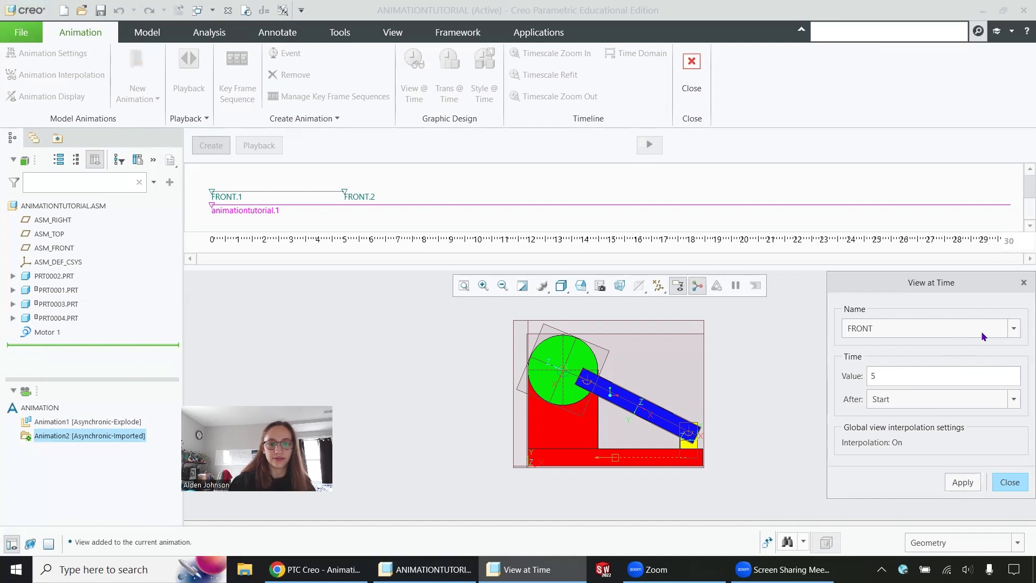
# Add the DEFAULT view to the animation at time 10 after Start.
pyautogui.click(1014, 330)
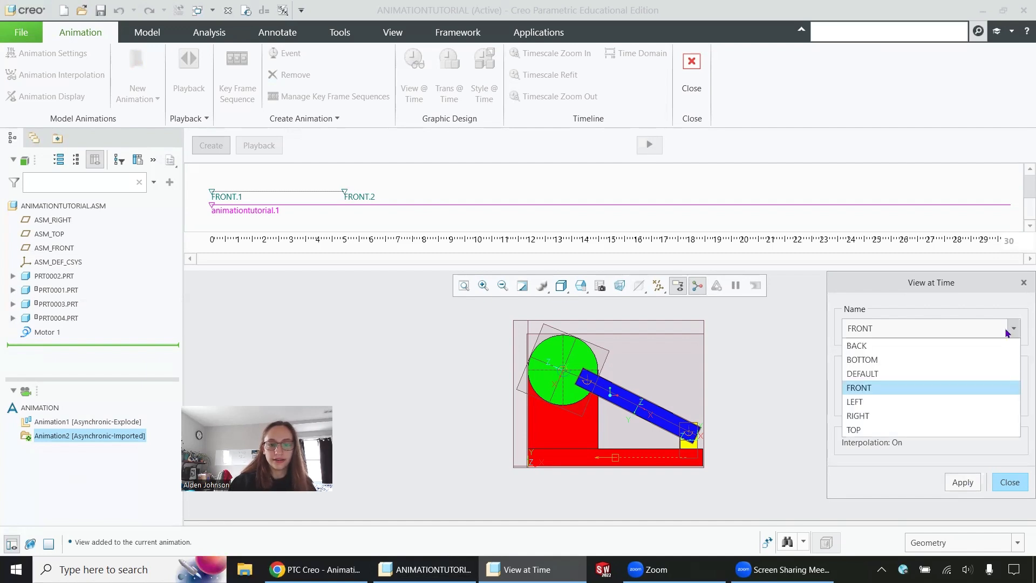
pyautogui.click(928, 376)
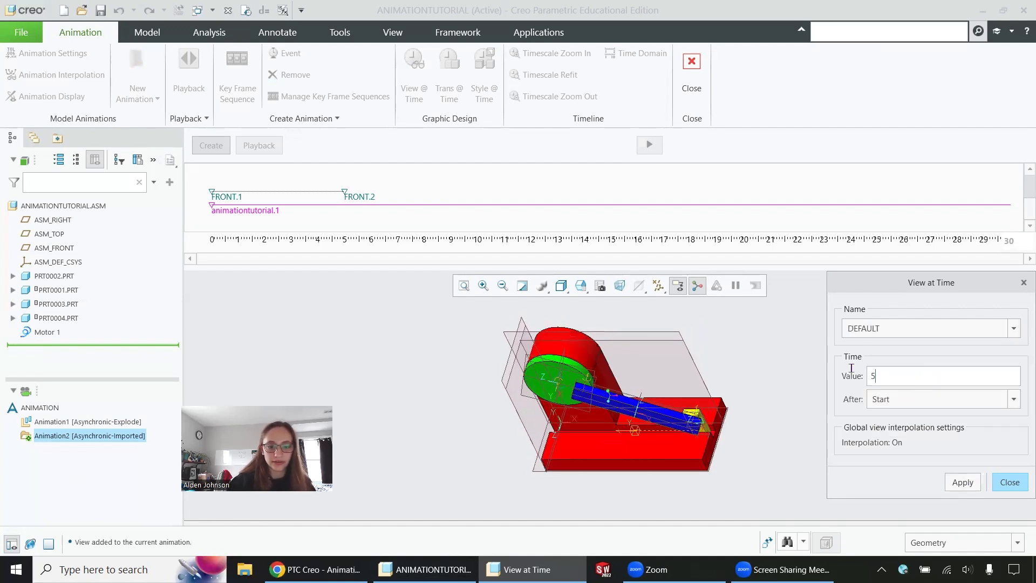
pyautogui.press('BackSpace')
pyautogui.write('10')
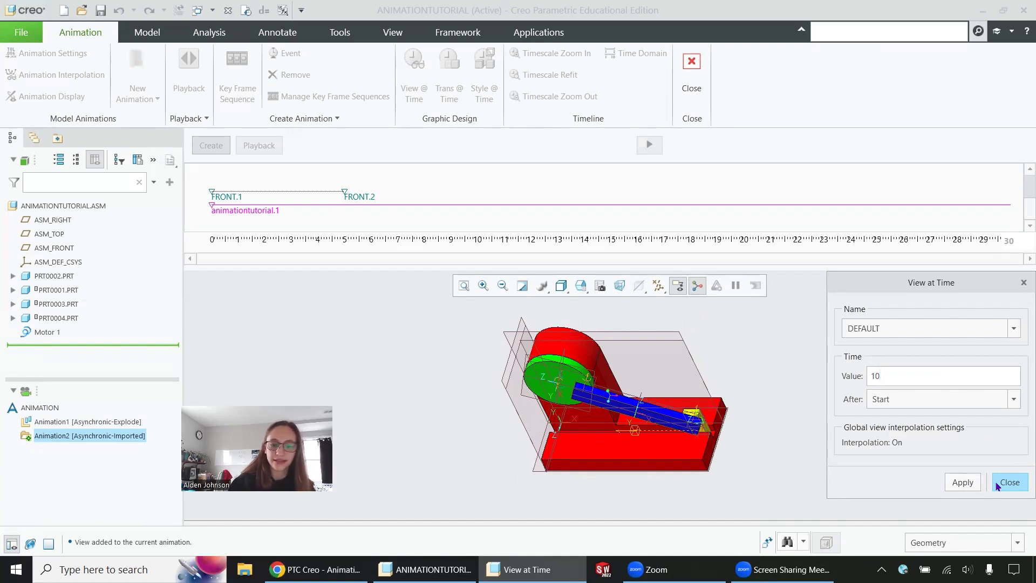
pyautogui.click(963, 482)
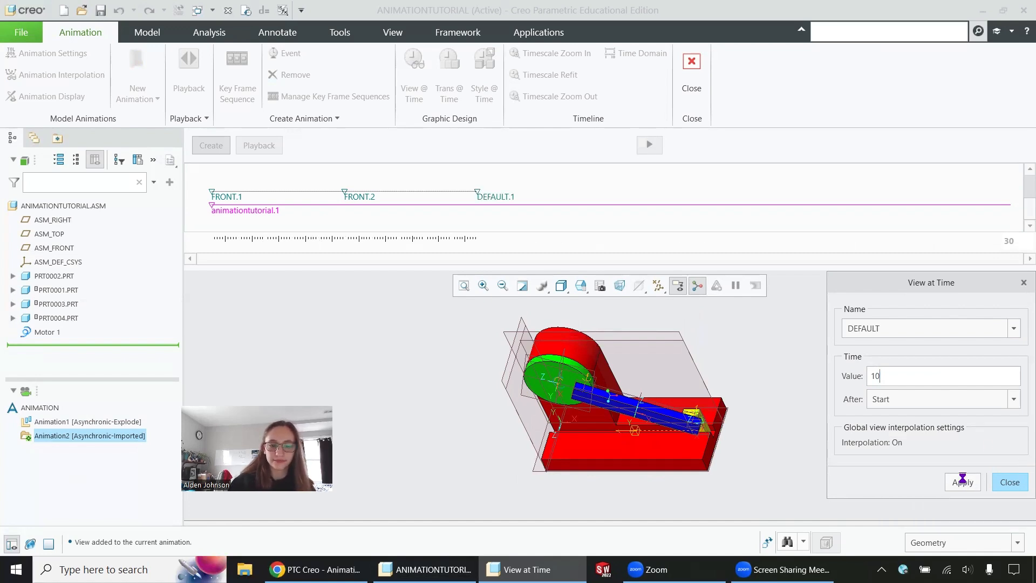
# Add the RIGHT view to the animation at time 15 after Start.
pyautogui.click(1014, 330)
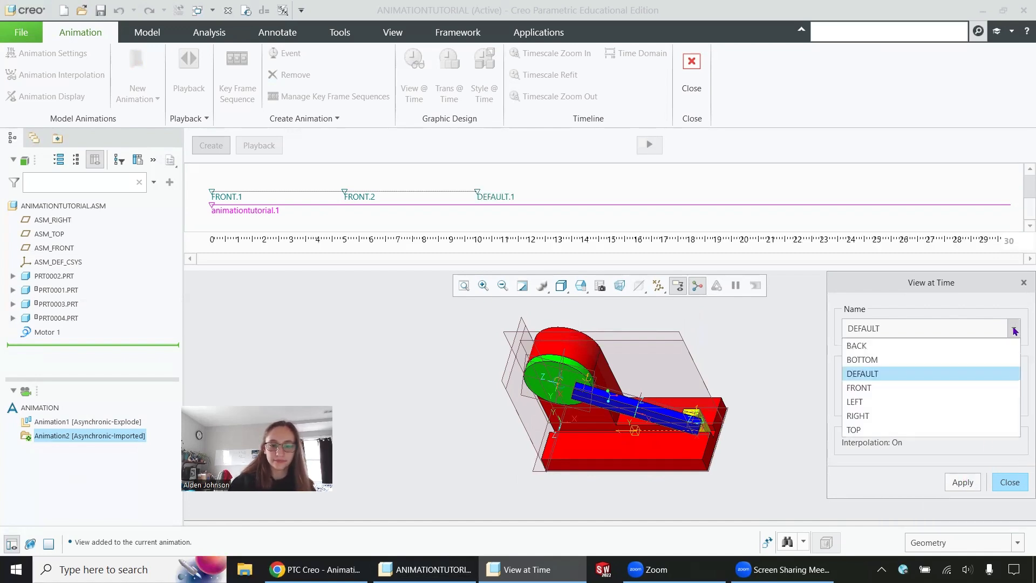
pyautogui.click(879, 416)
pyautogui.click(950, 399)
pyautogui.click(945, 379)
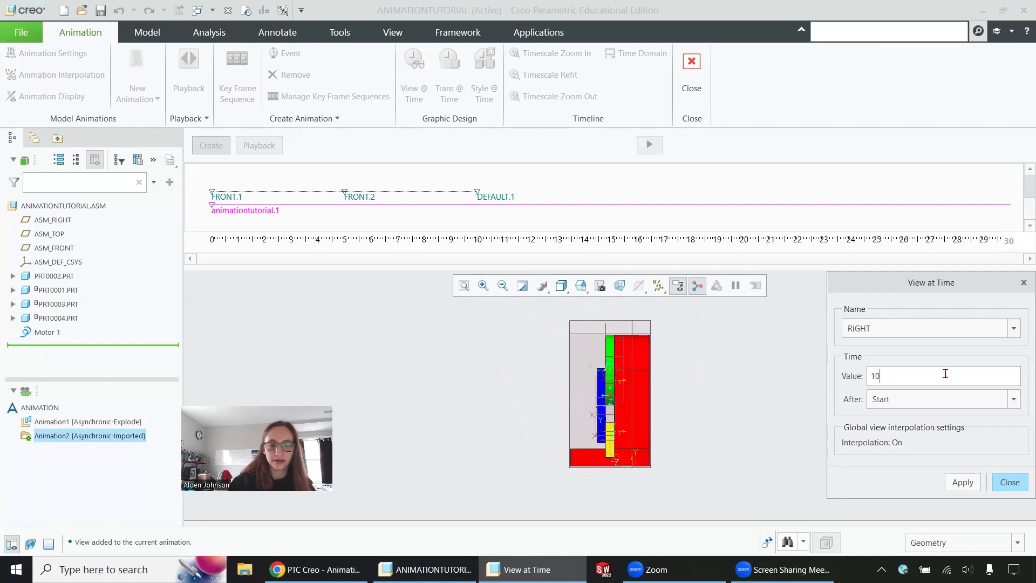
pyautogui.doubleClick(945, 375)
pyautogui.write('15')
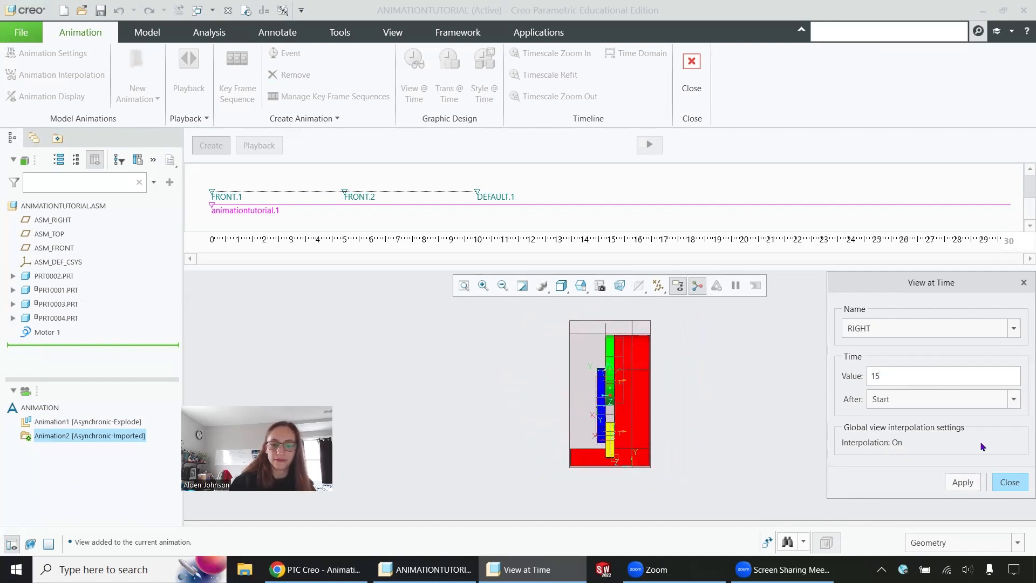
pyautogui.click(963, 482)
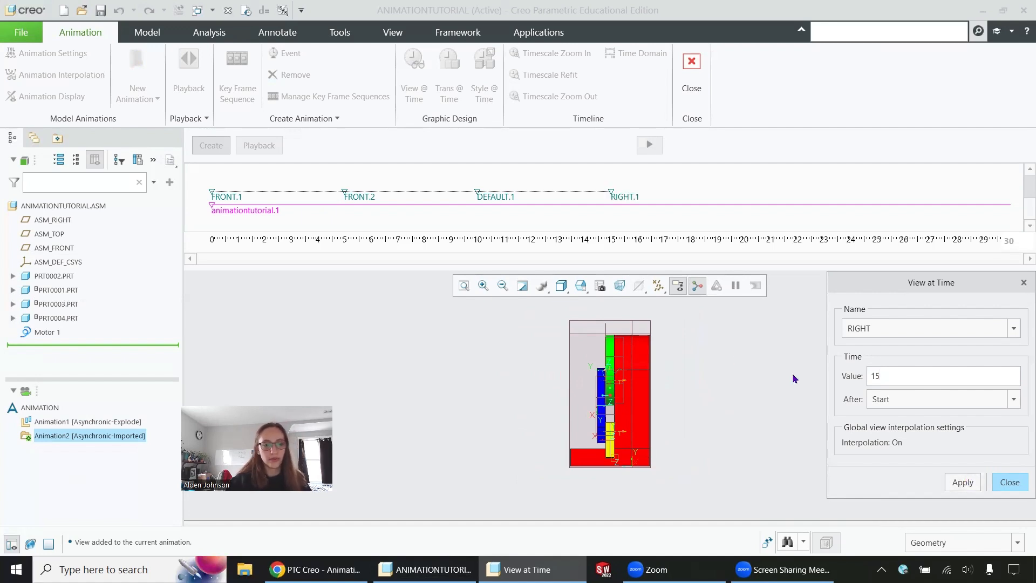
# Orbit the assembly to an angled view from above and save it as a new orientation named myView.
pyautogui.moveTo(729, 354); pyautogui.dragTo(640, 387, button='middle')
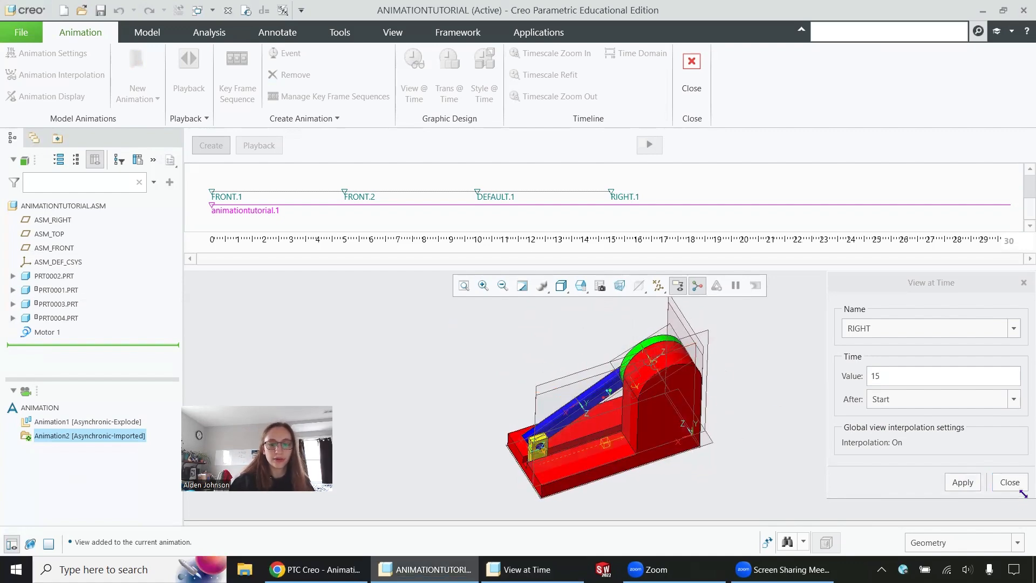
pyautogui.click(1010, 483)
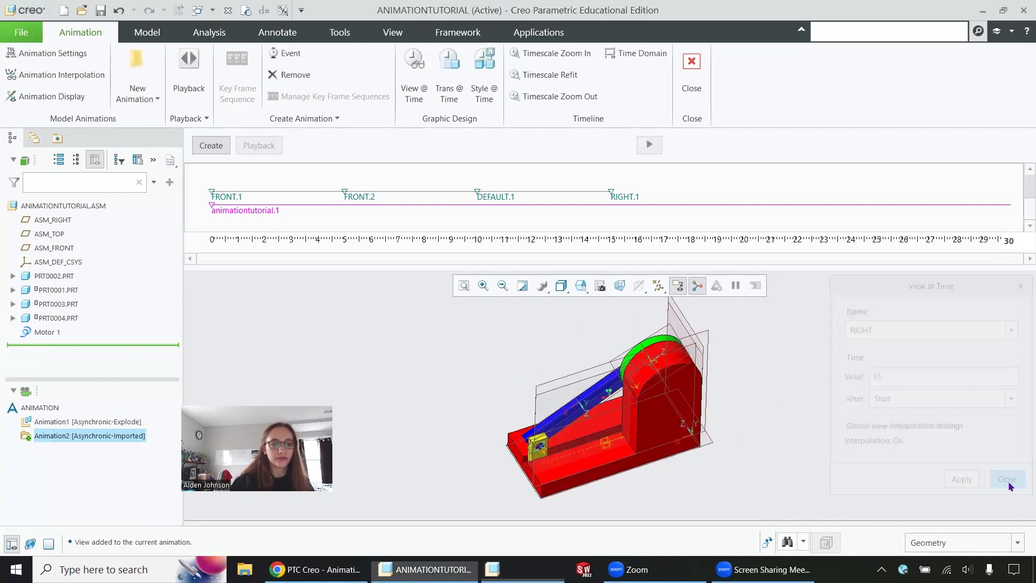
pyautogui.click(389, 33)
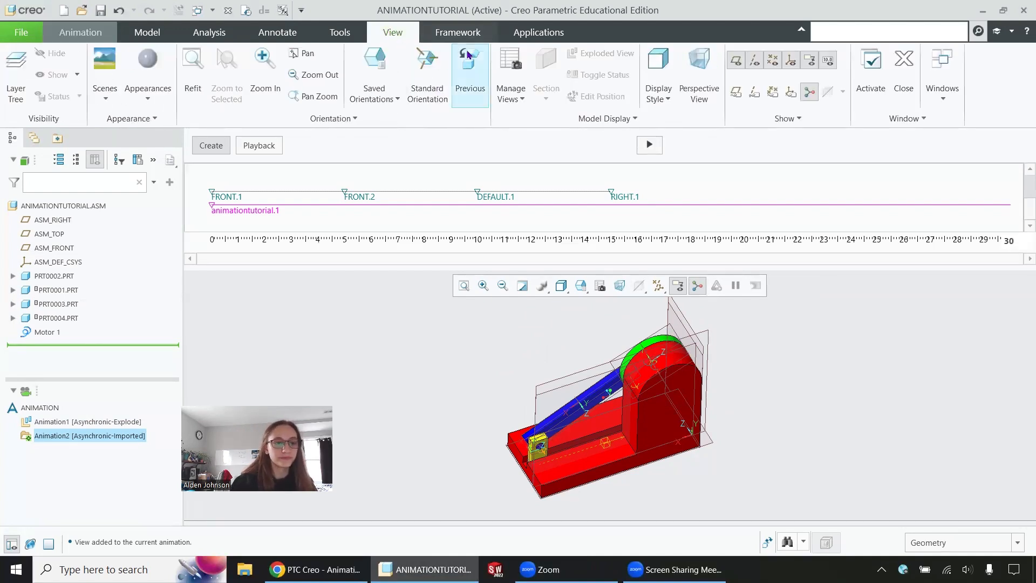
pyautogui.click(511, 68)
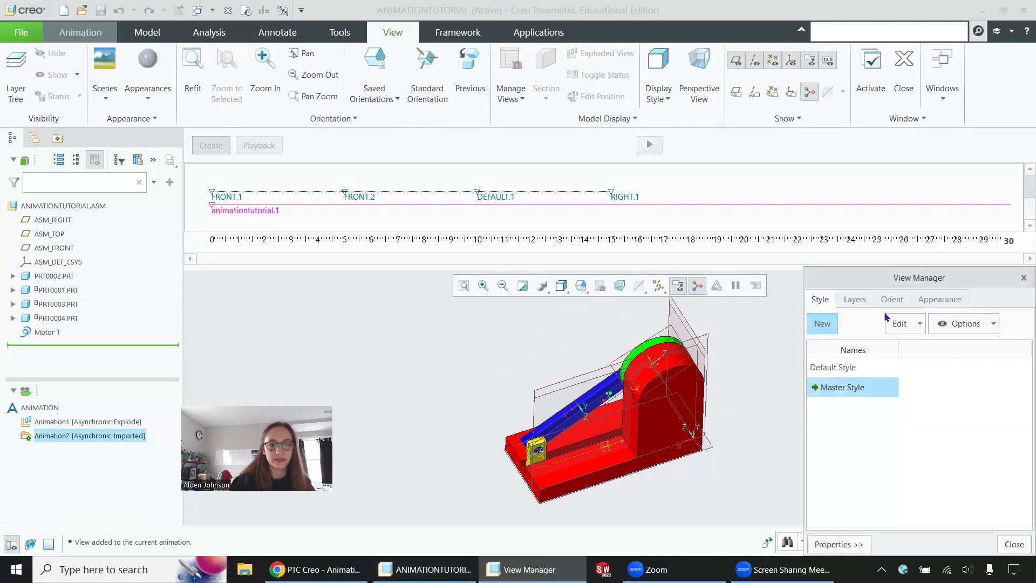
pyautogui.click(890, 300)
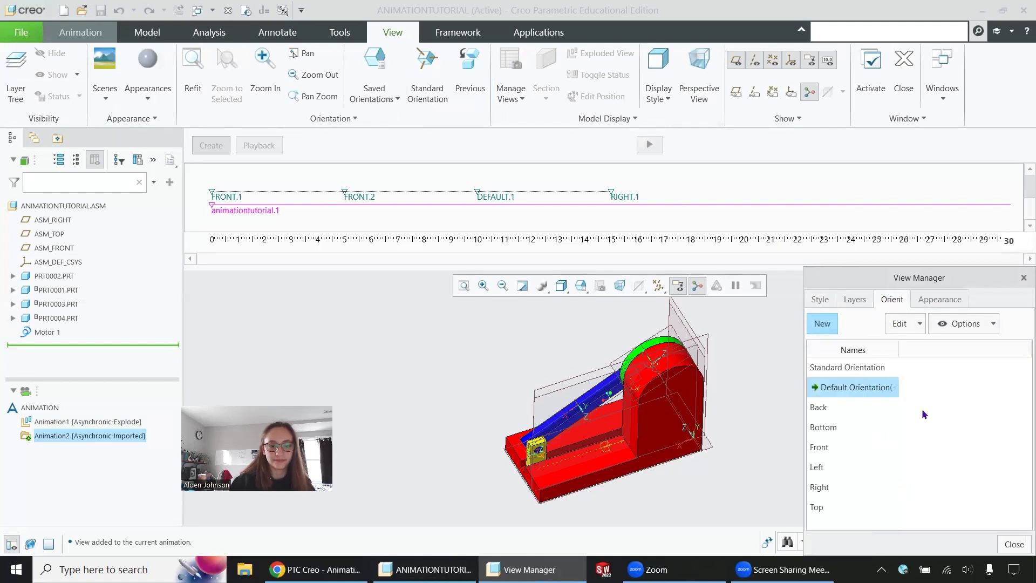
pyautogui.moveTo(655, 444); pyautogui.dragTo(664, 442, button='middle')
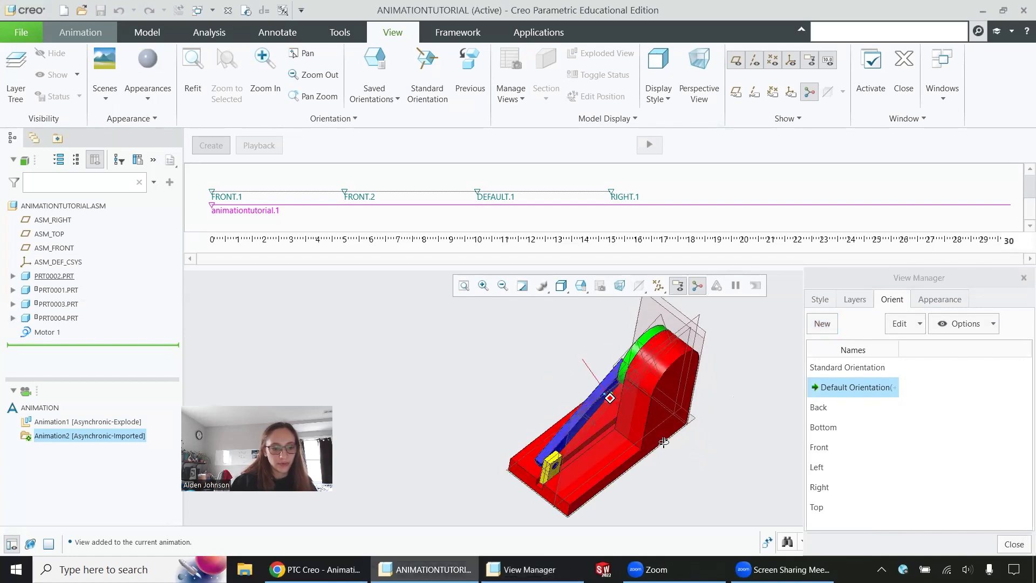
pyautogui.click(832, 327)
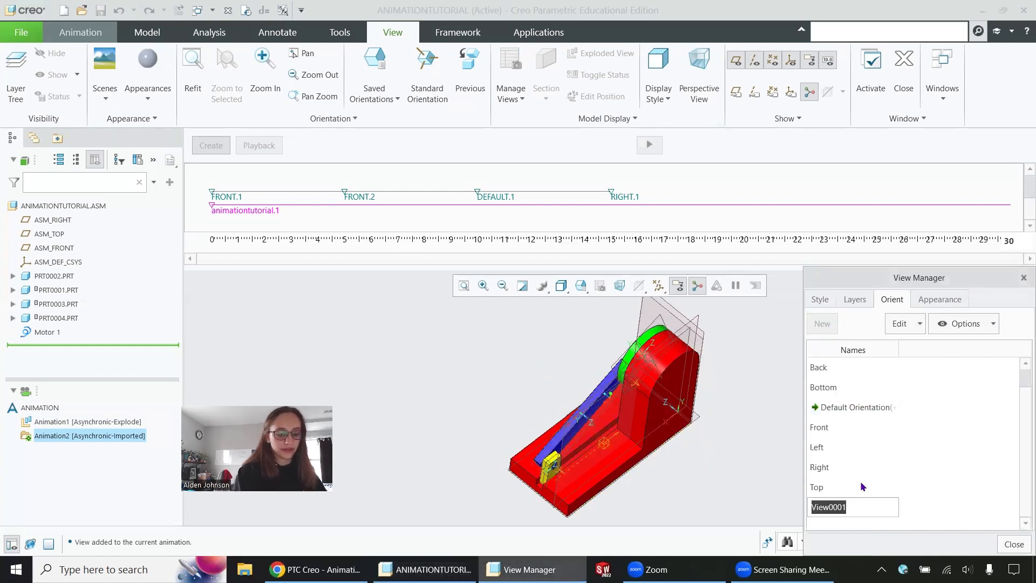
pyautogui.write('myVi')
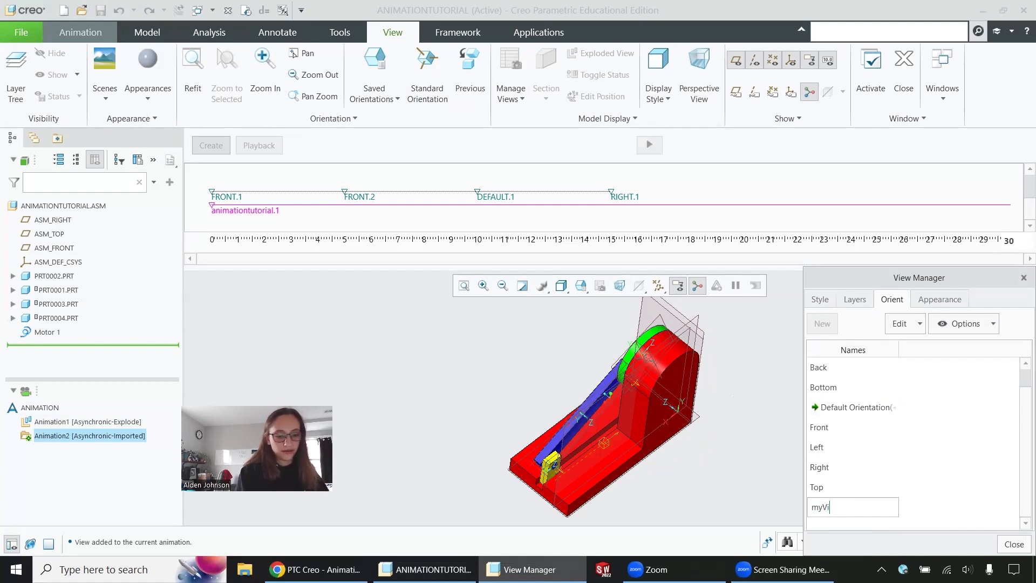
pyautogui.write('ew')
pyautogui.press('Return')
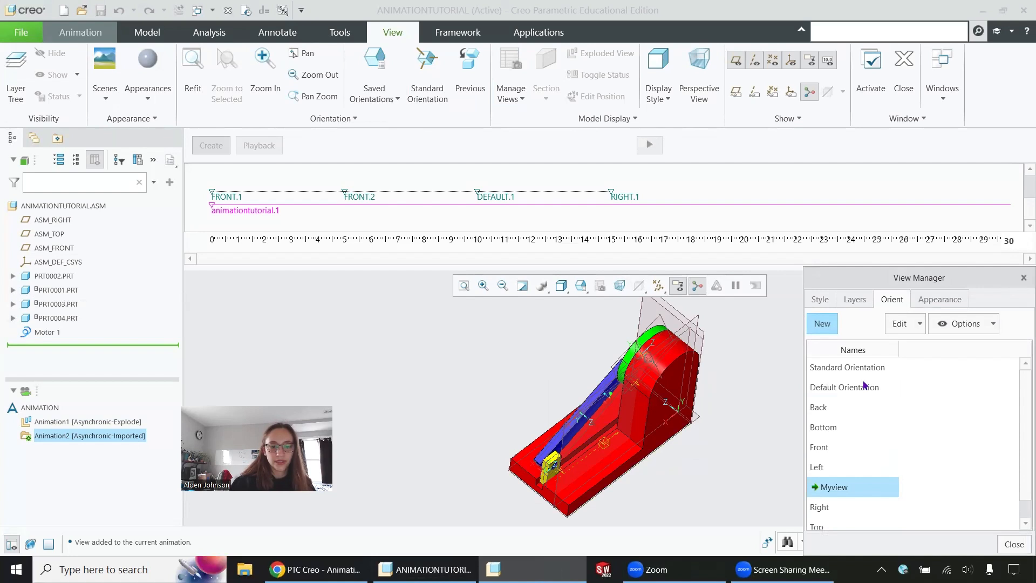
pyautogui.scroll(-1, 845, 424)
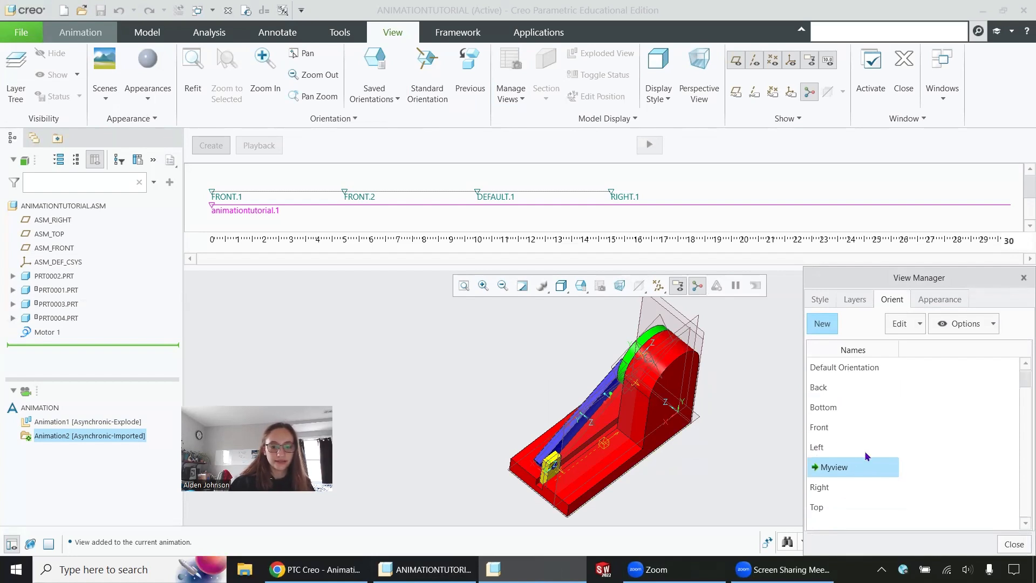
pyautogui.click(1022, 278)
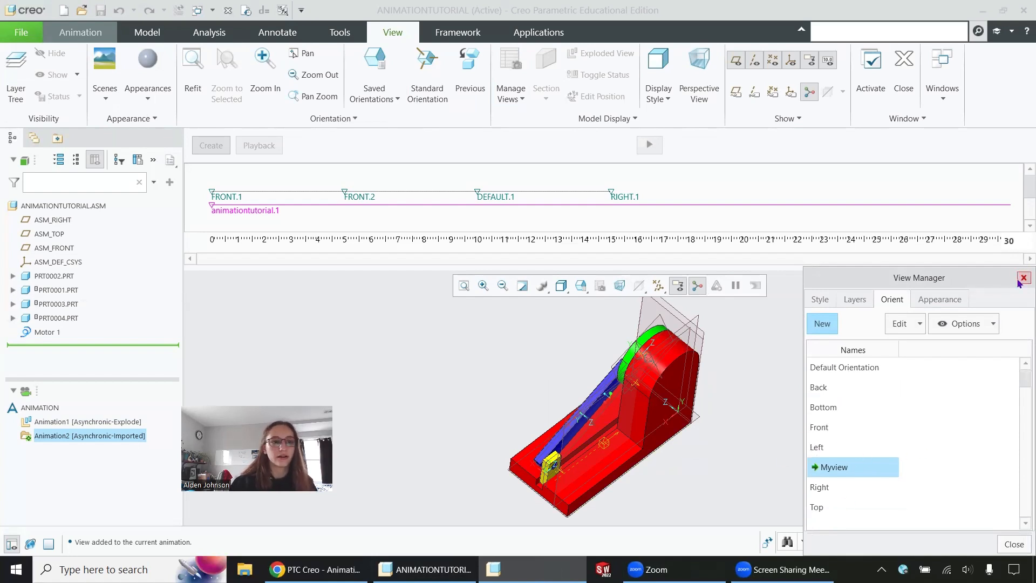
# Add the MYVIEW orientation to the animation as a View at Time entry at time 20 after Start.
pyautogui.click(83, 34)
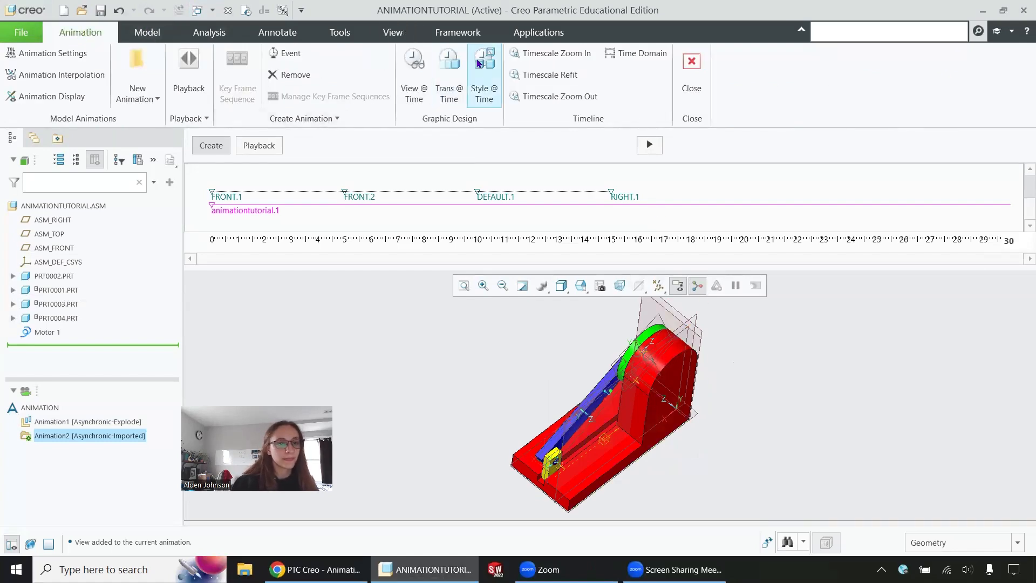
pyautogui.click(414, 75)
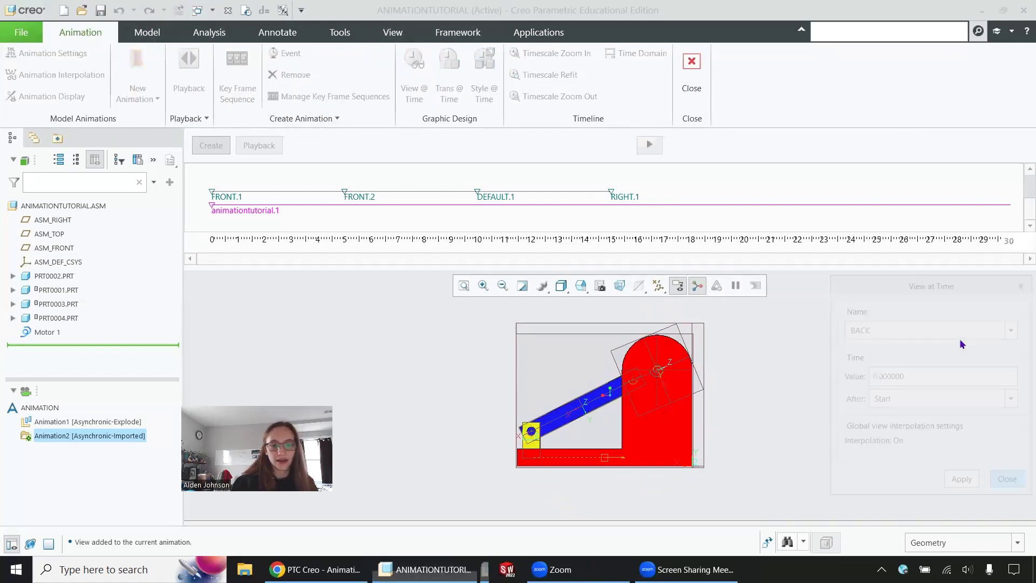
pyautogui.click(1014, 327)
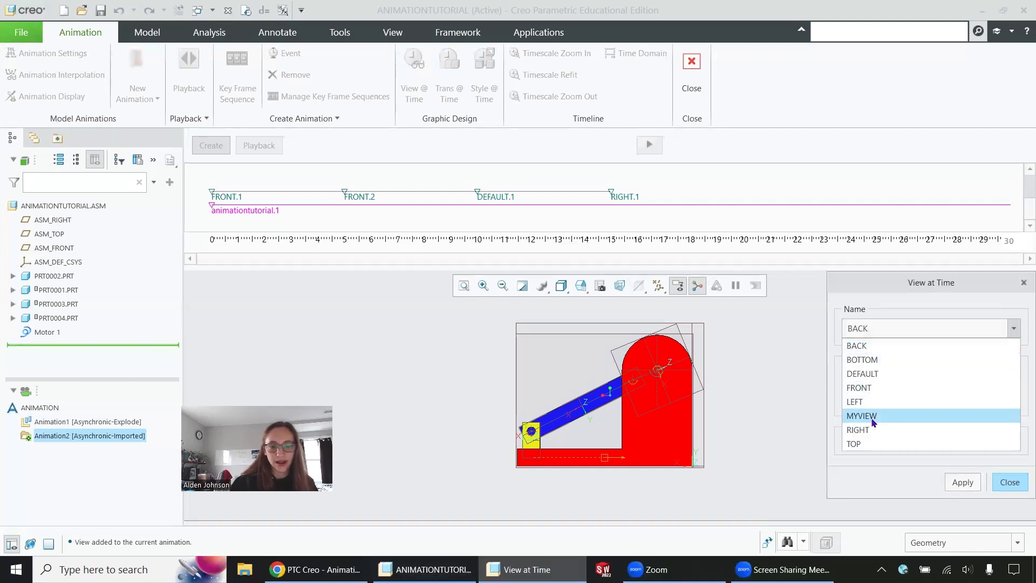
pyautogui.click(882, 417)
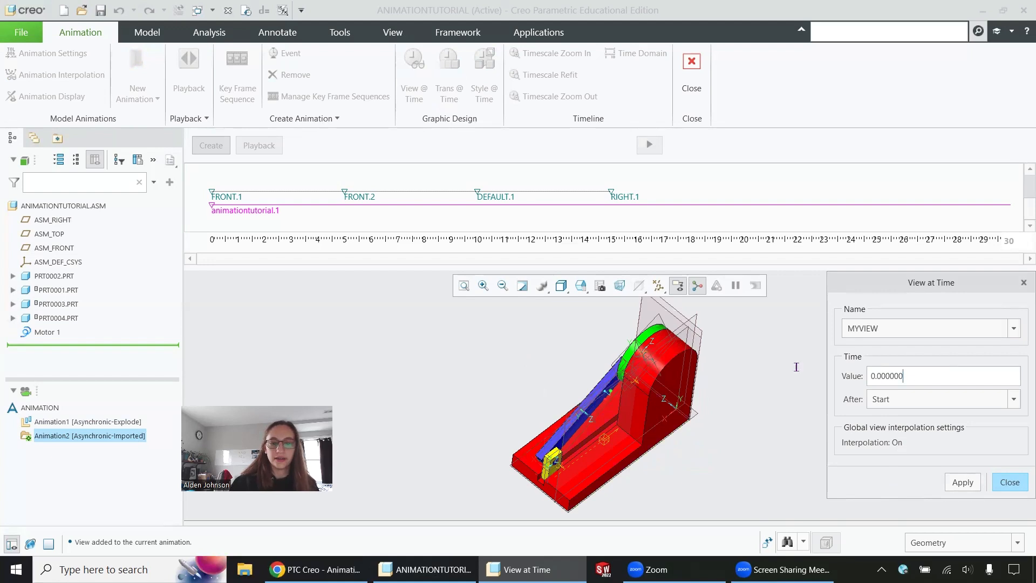
pyautogui.moveTo(797, 367); pyautogui.dragTo(745, 366)
pyautogui.write('20')
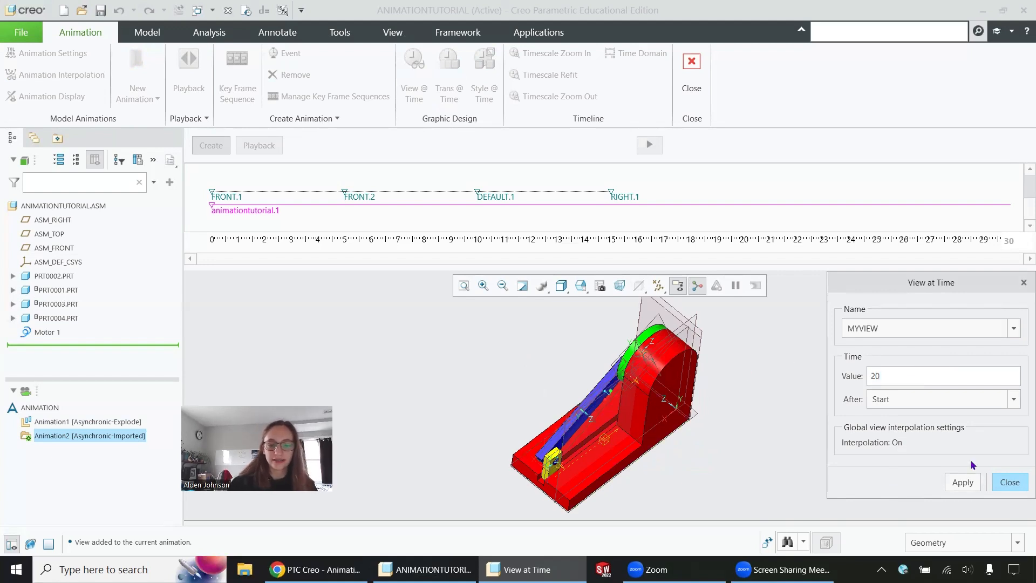
pyautogui.click(962, 482)
# Add the BACK view to the animation at time 25 after Start and finish the view entries.
pyautogui.click(1014, 329)
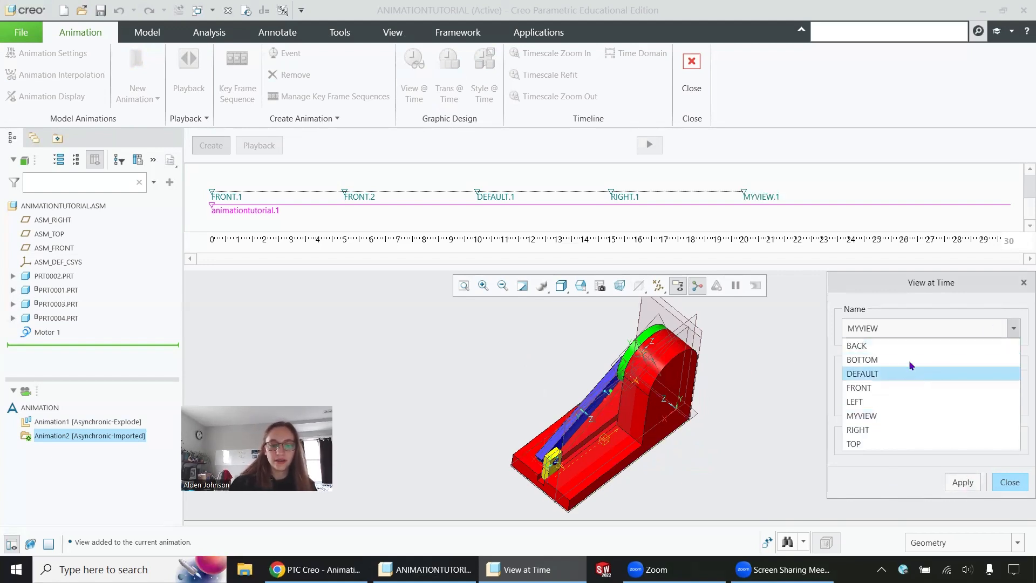
pyautogui.click(908, 346)
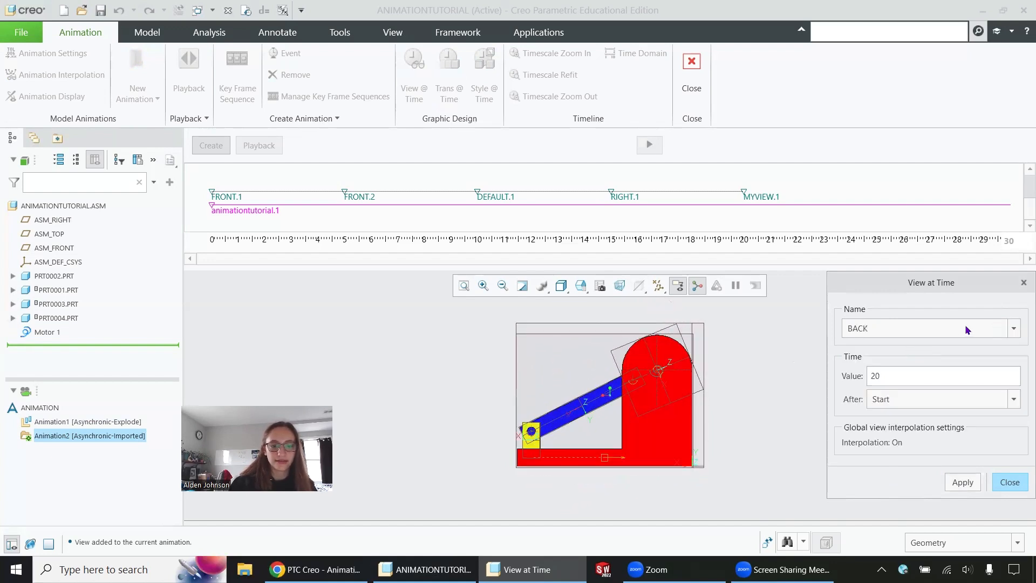
pyautogui.moveTo(944, 373); pyautogui.dragTo(746, 361)
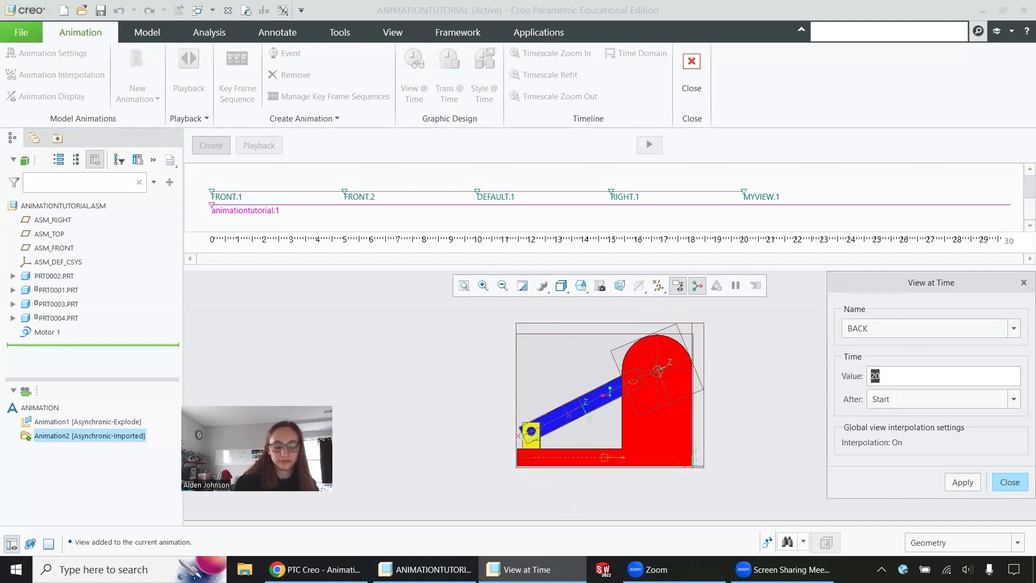
pyautogui.write('25')
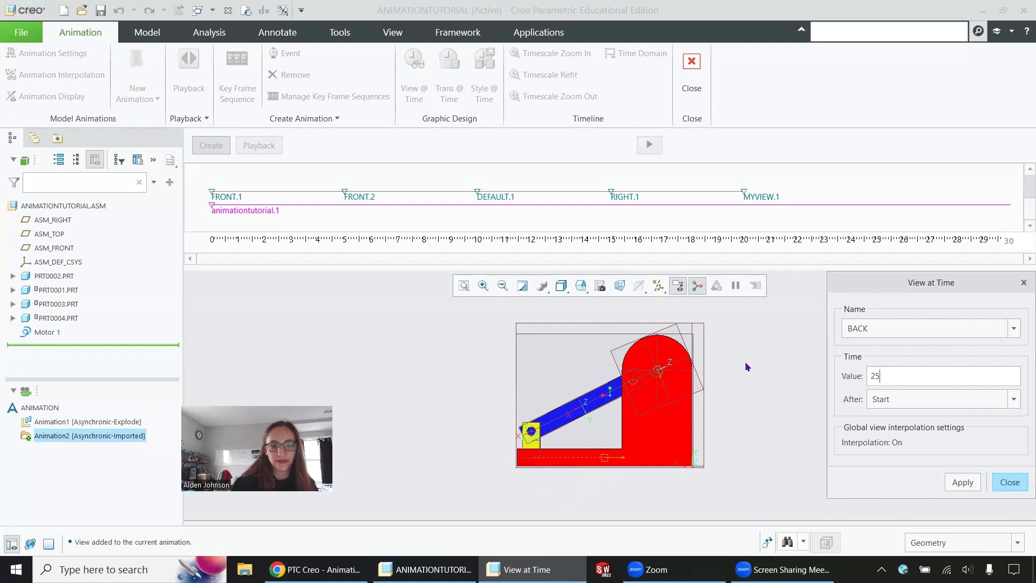
pyautogui.click(962, 482)
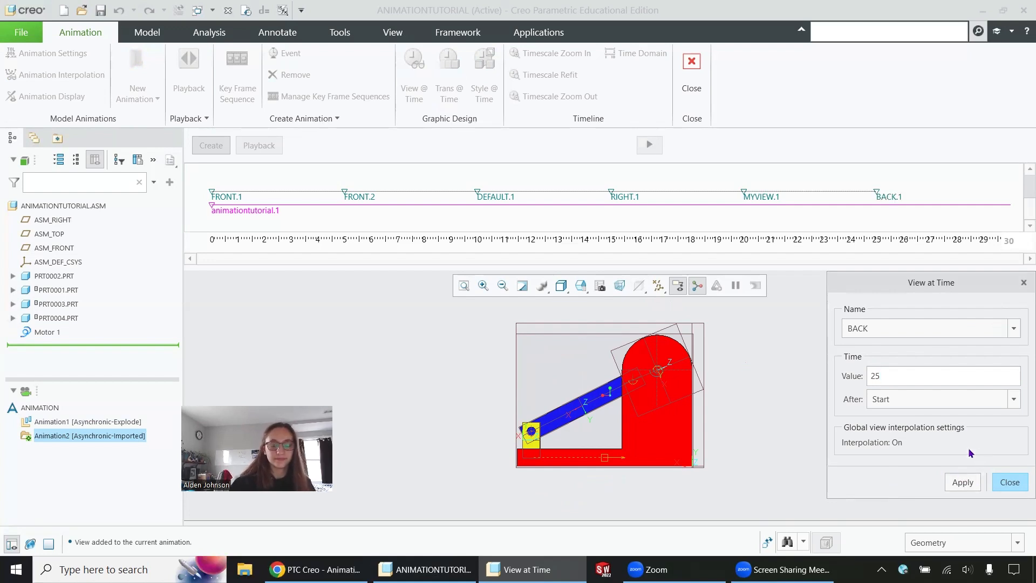
pyautogui.click(1010, 482)
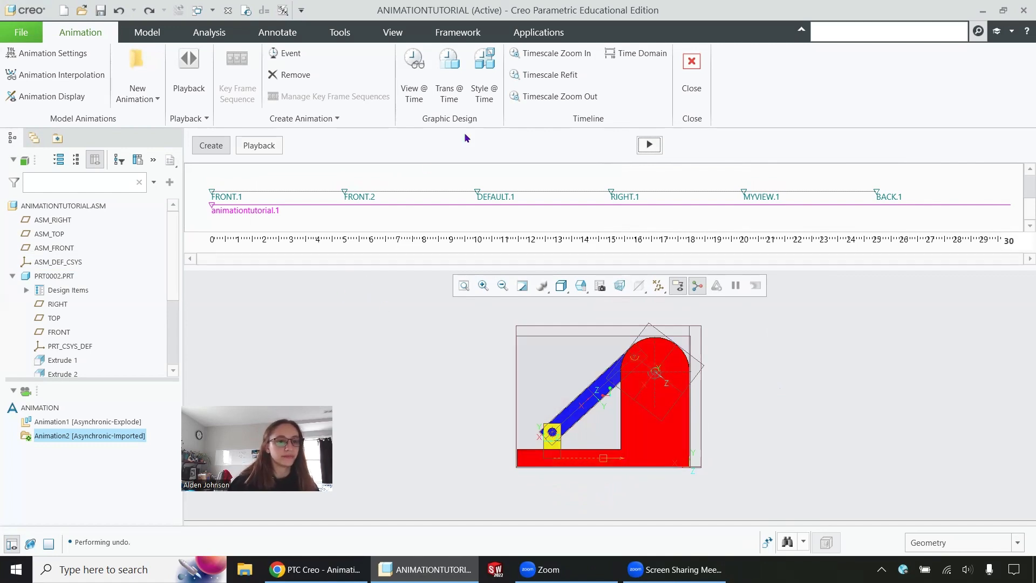
# Add a Transparency at Time entry for the red base part PRT0002, fully opaque (0) at time 0 after Start.
pyautogui.click(449, 65)
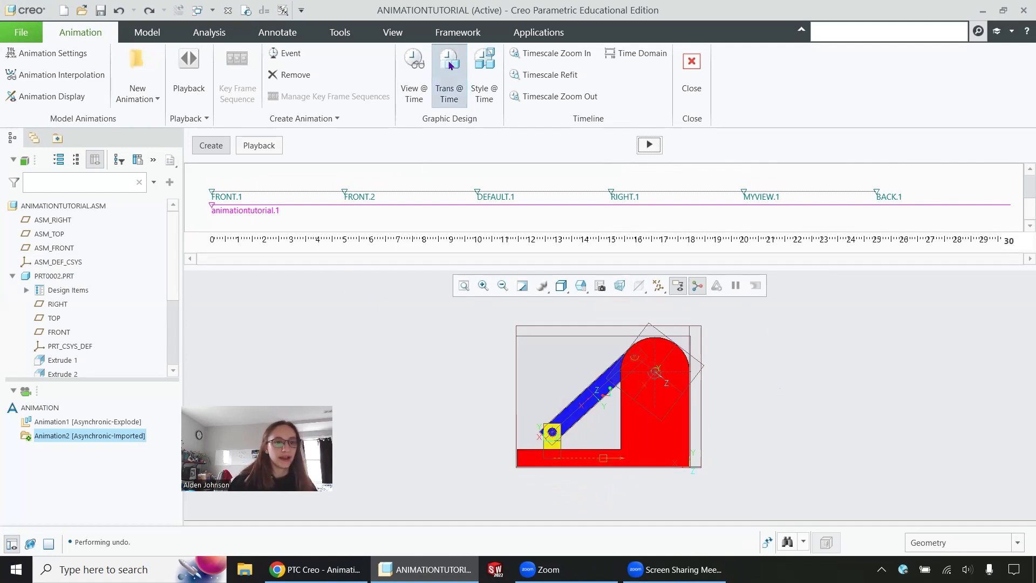
pyautogui.click(676, 425)
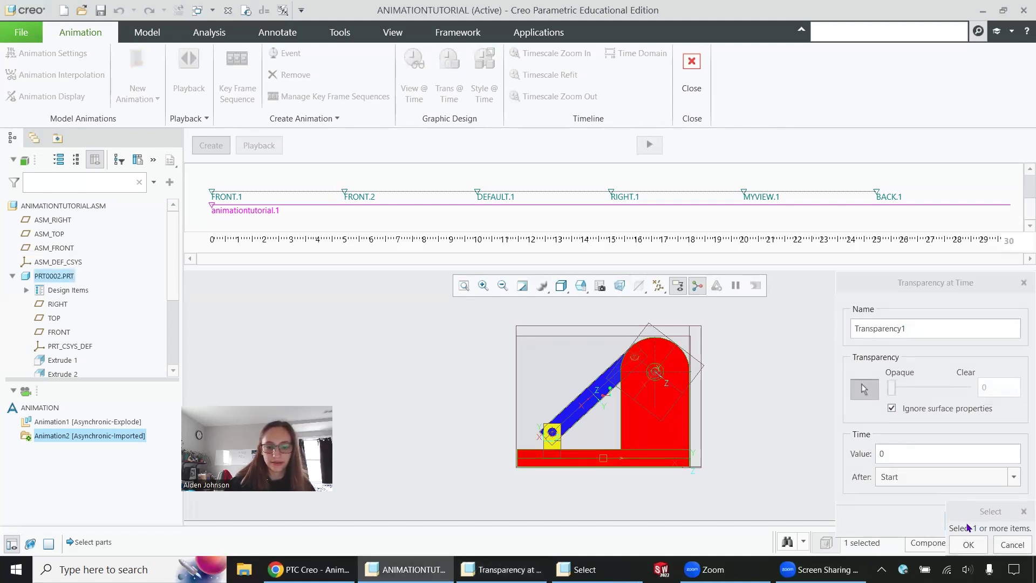
pyautogui.click(970, 545)
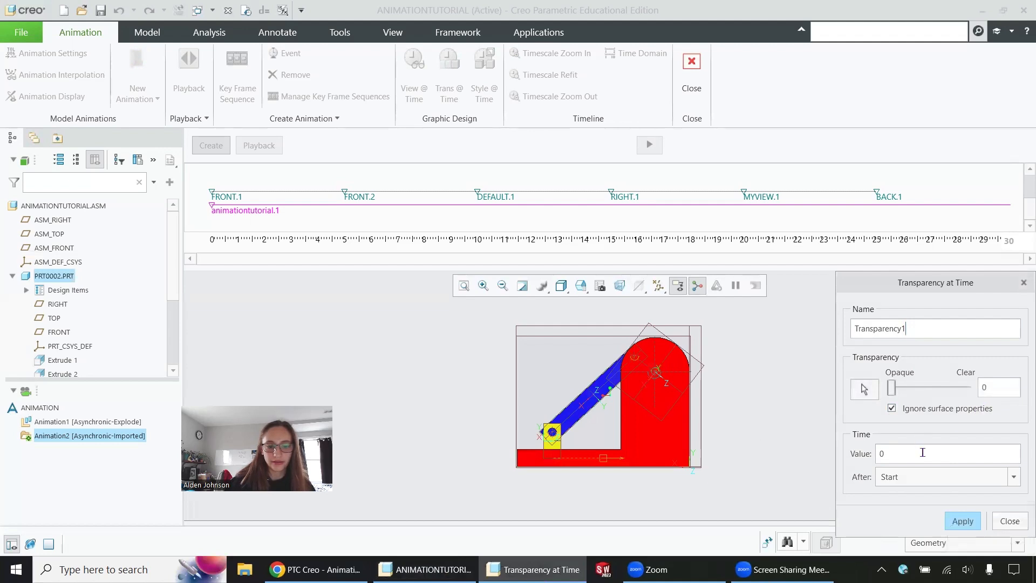
pyautogui.click(958, 522)
# Add a second transparency entry for the red base part, keeping it opaque (0) at time 15 after Start.
pyautogui.click(675, 429)
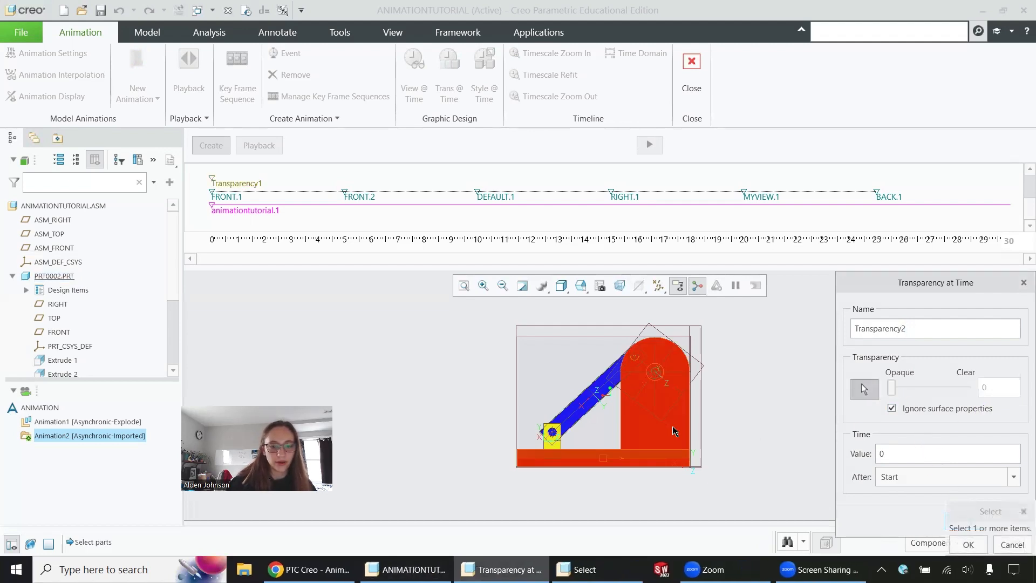
pyautogui.click(970, 545)
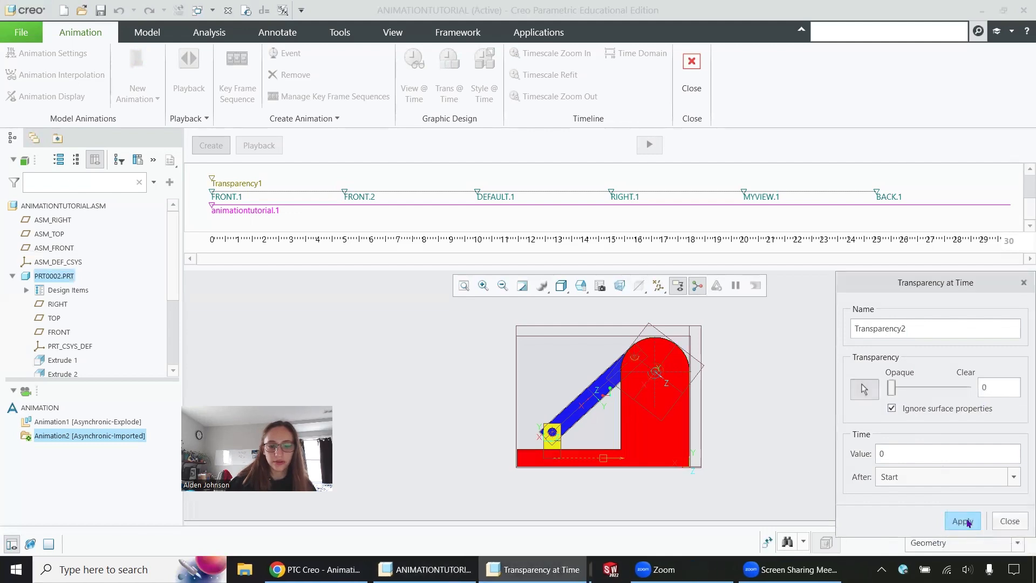
pyautogui.click(936, 451)
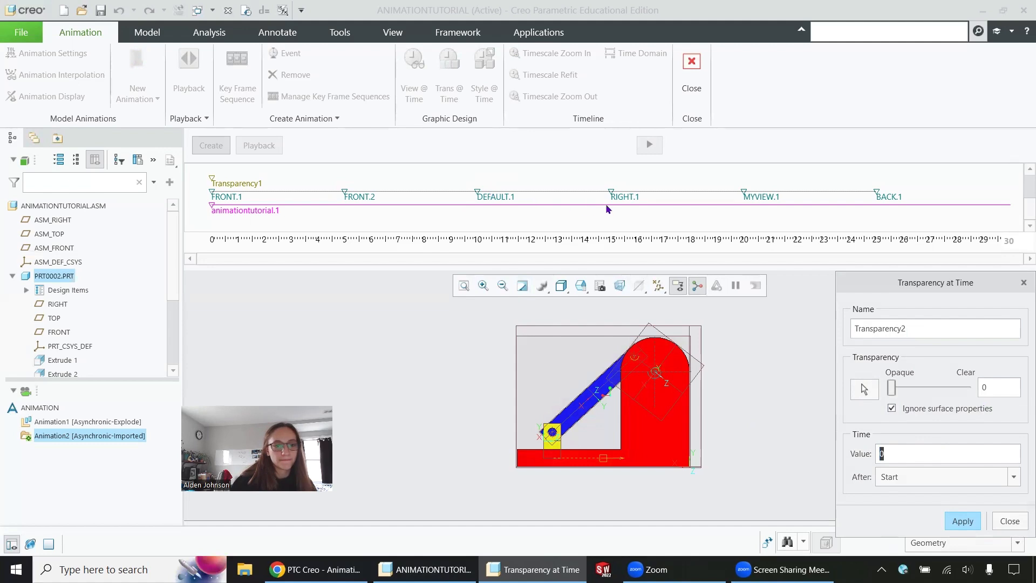
pyautogui.write('15')
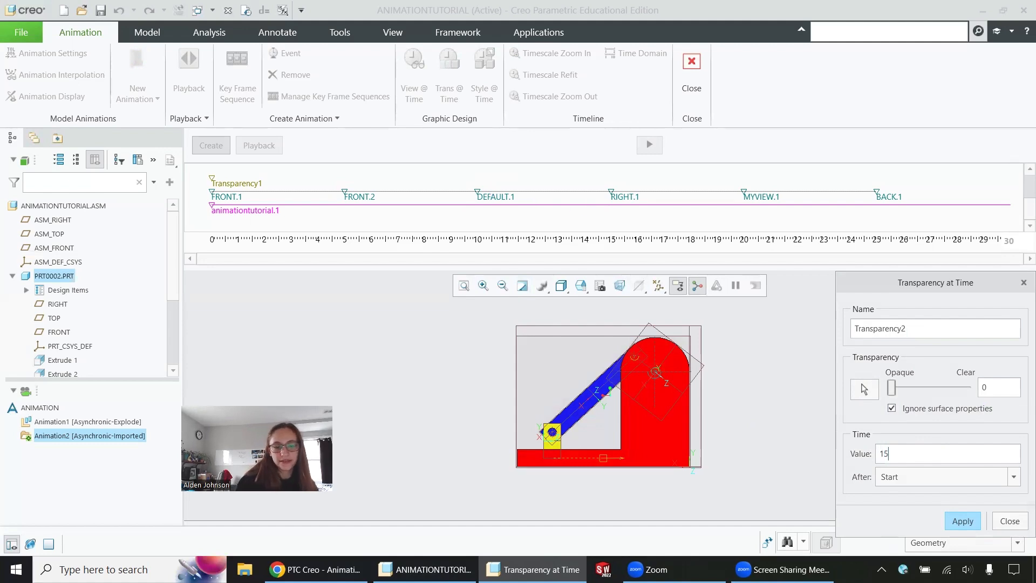
pyautogui.click(959, 522)
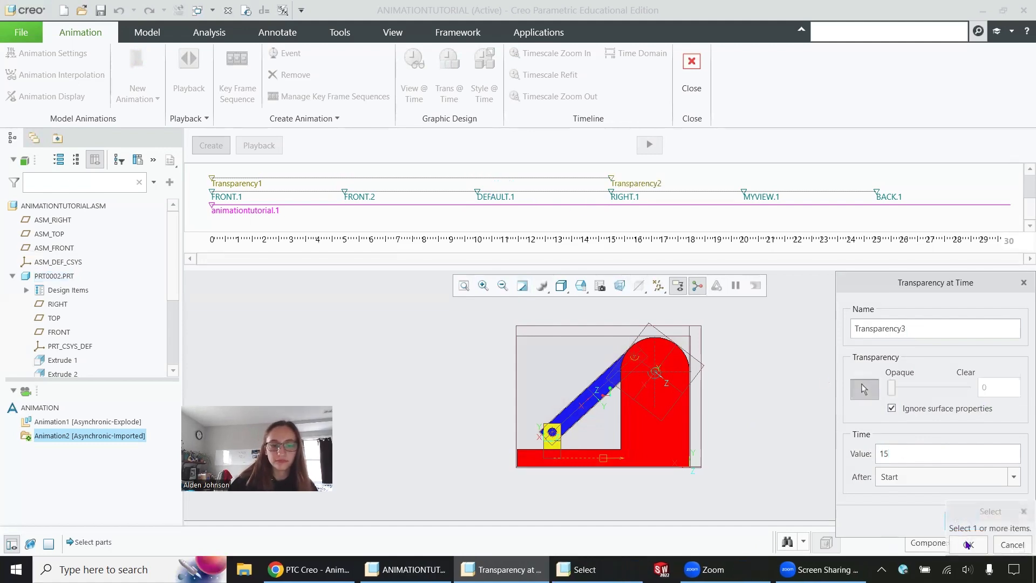
# Add a third transparency entry making the red base part fully clear (100) at time 20 after Start.
pyautogui.click(674, 432)
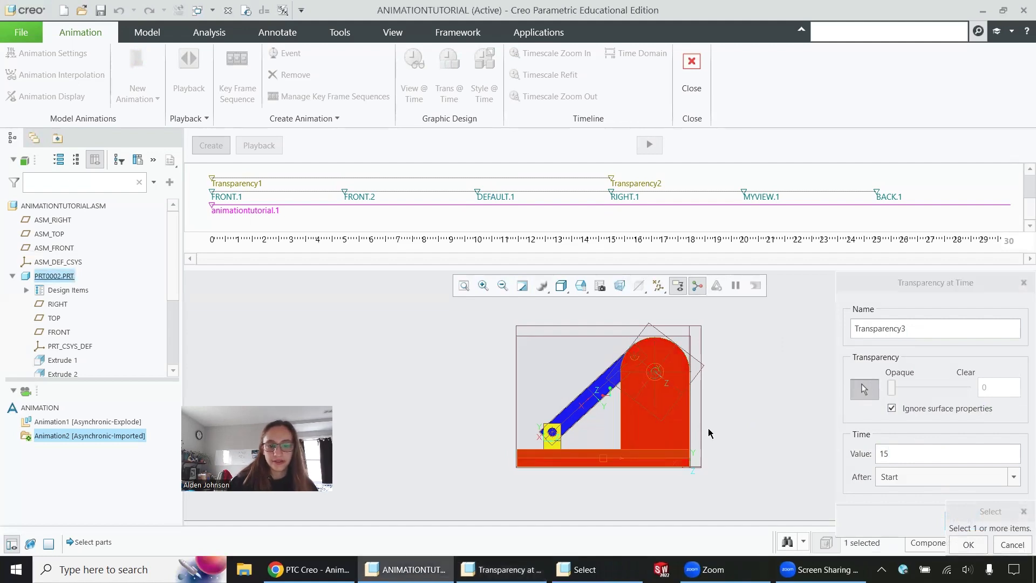
pyautogui.click(970, 545)
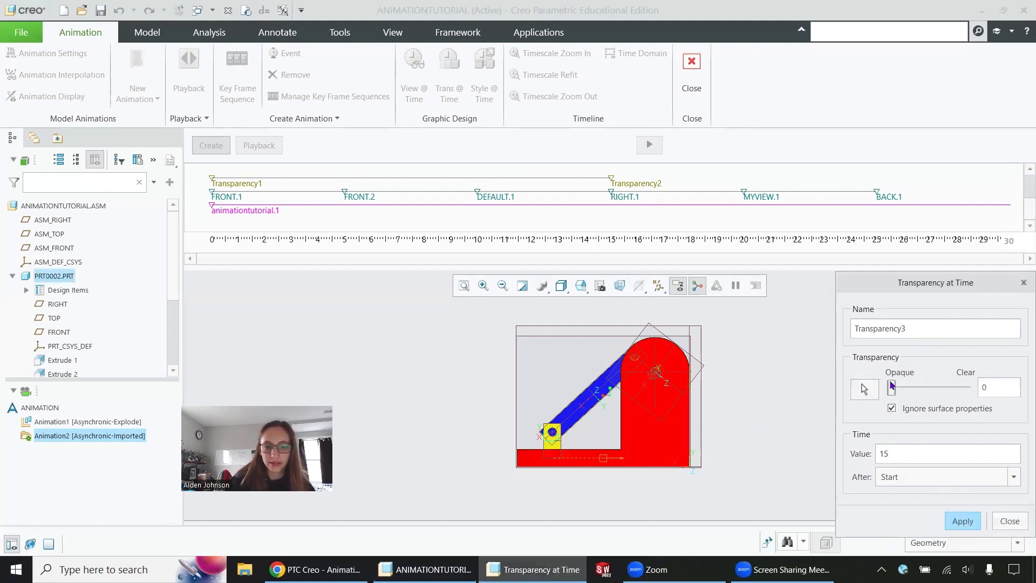
pyautogui.moveTo(892, 387); pyautogui.dragTo(1010, 409)
pyautogui.doubleClick(943, 449)
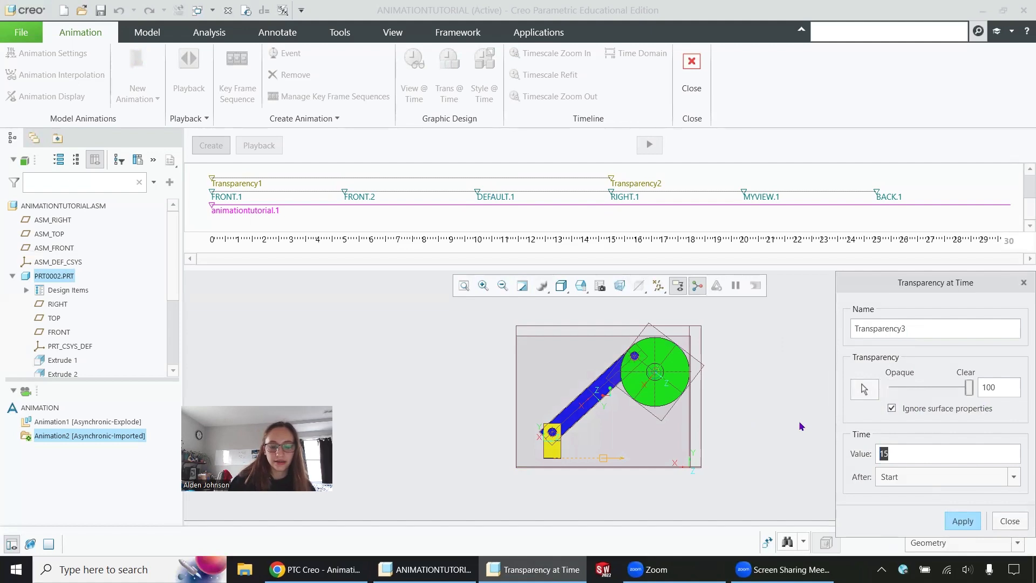
pyautogui.write('20')
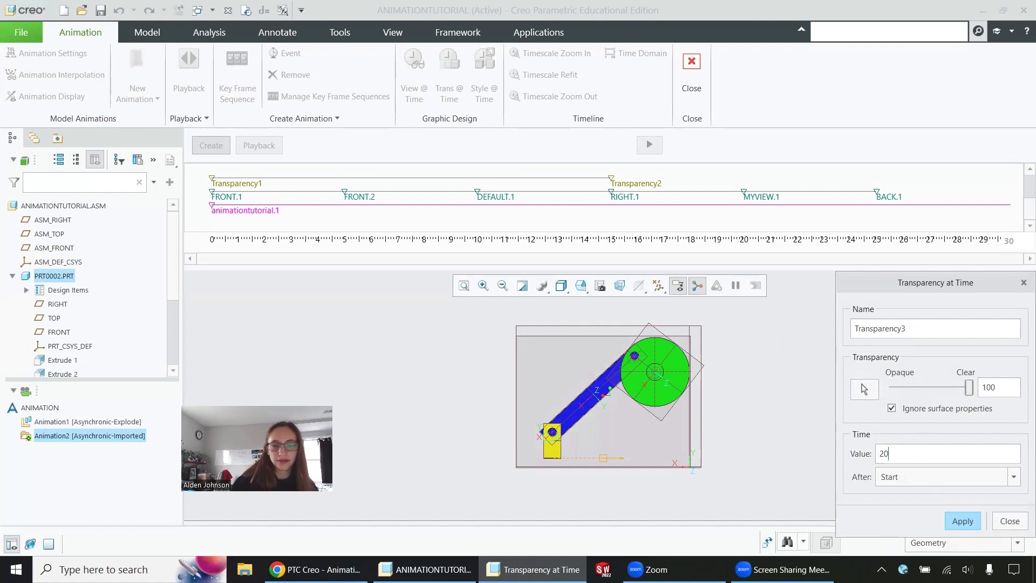
pyautogui.click(961, 523)
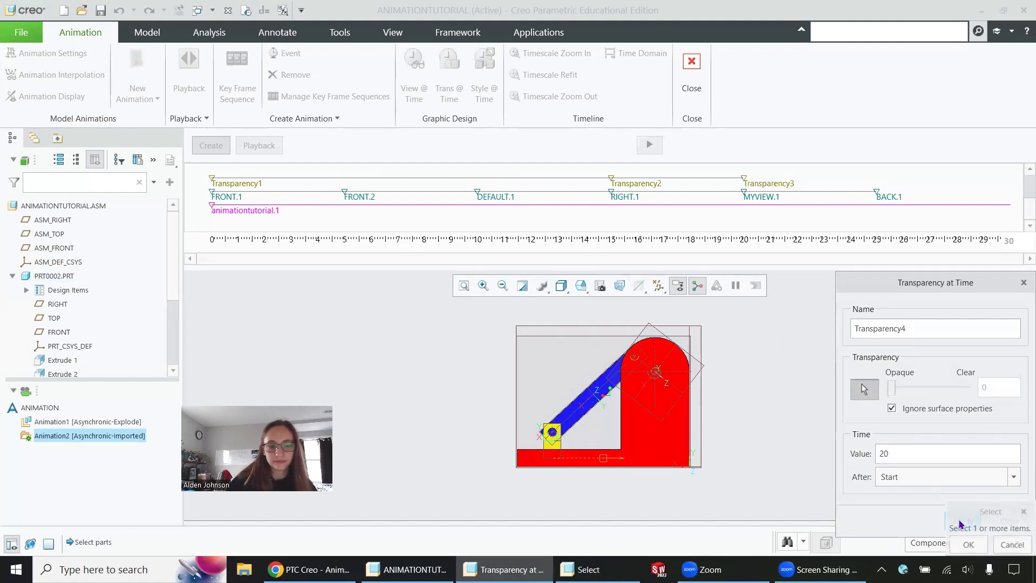
# Finish the transparency entries and generate the Animation2 result, overwriting the existing one.
pyautogui.click(1023, 284)
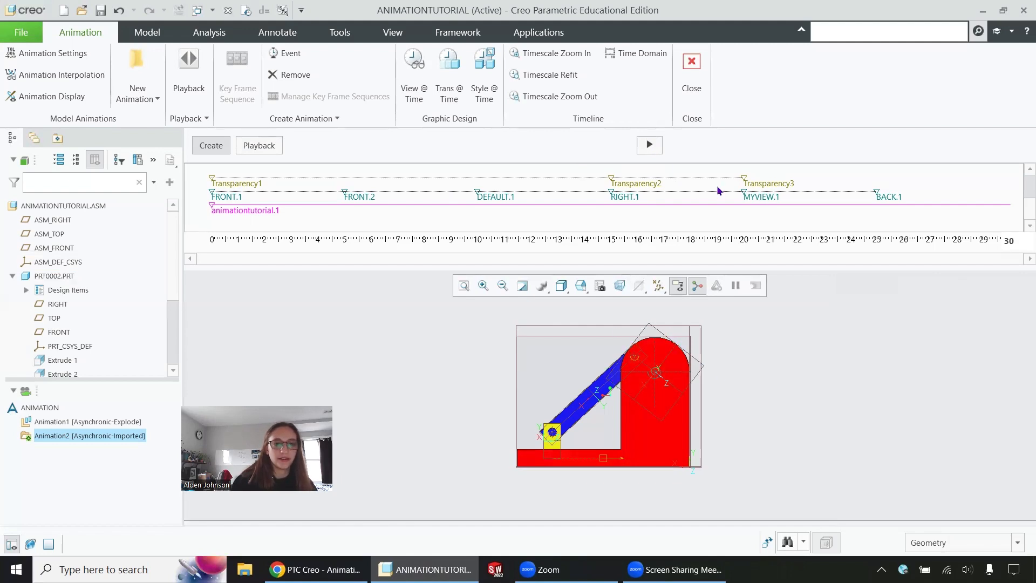
pyautogui.click(650, 144)
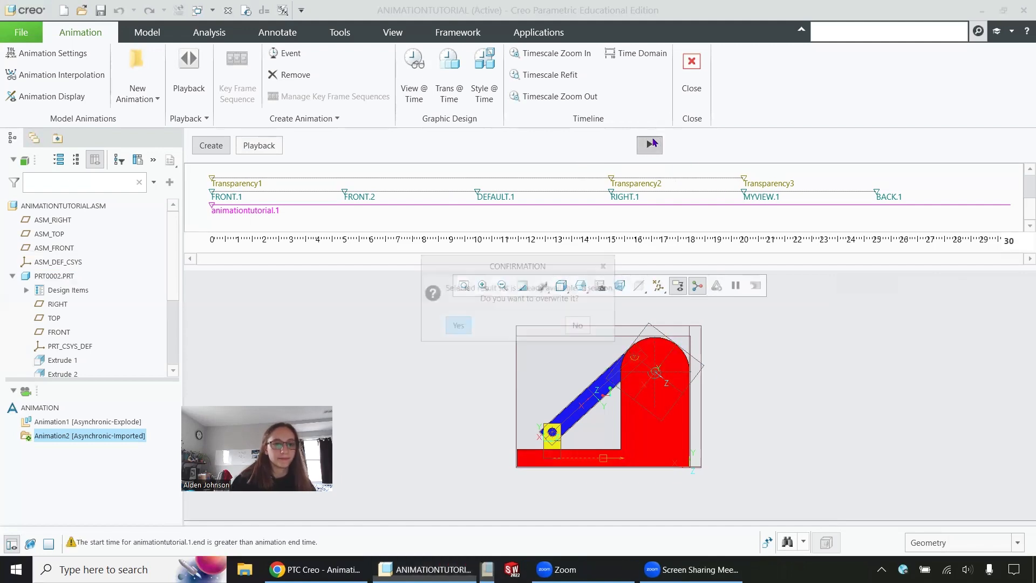
pyautogui.click(456, 325)
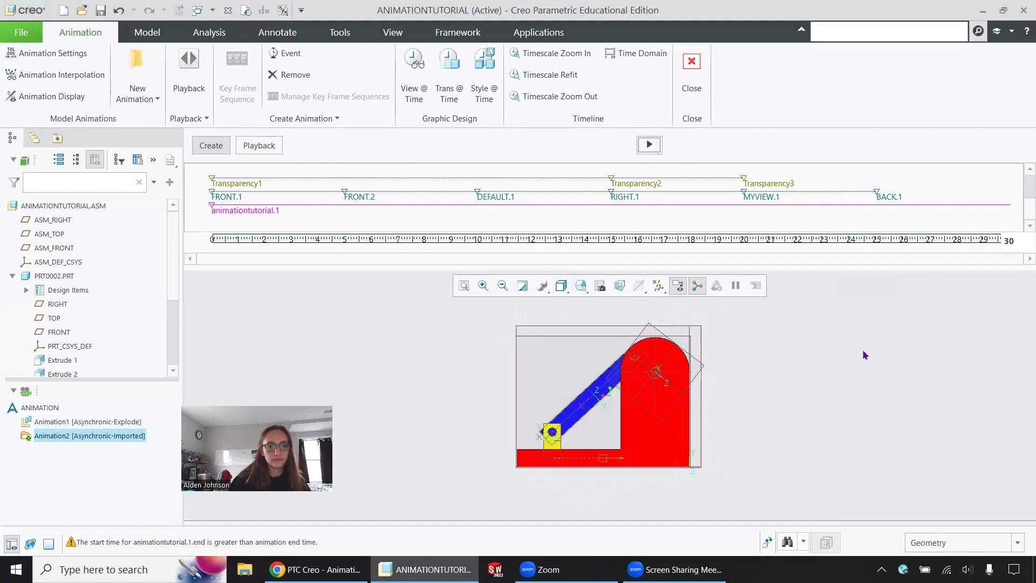
# Switch to playback of Animation2, run it forward briefly and stop it.
pyautogui.click(270, 144)
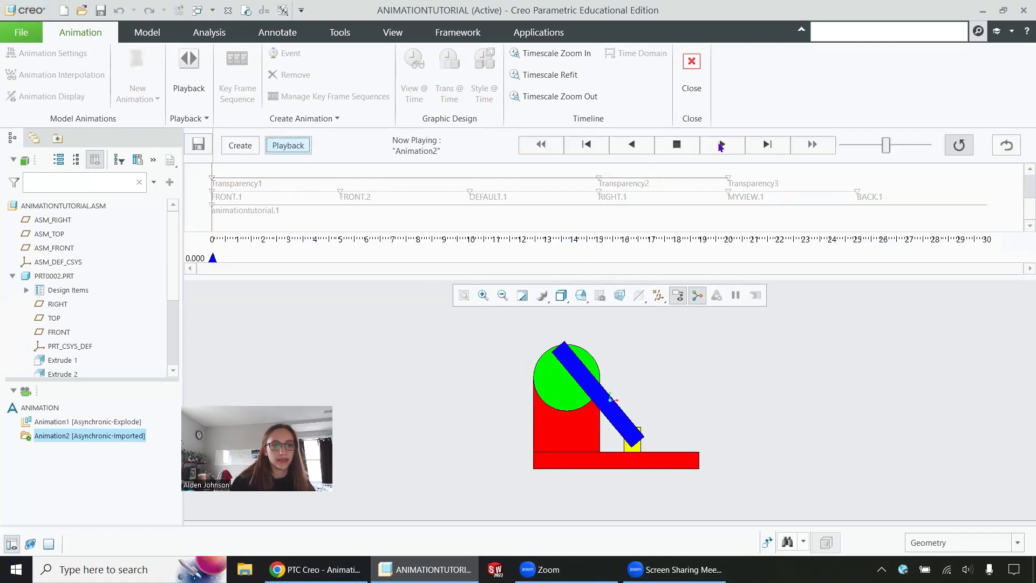
pyautogui.click(721, 146)
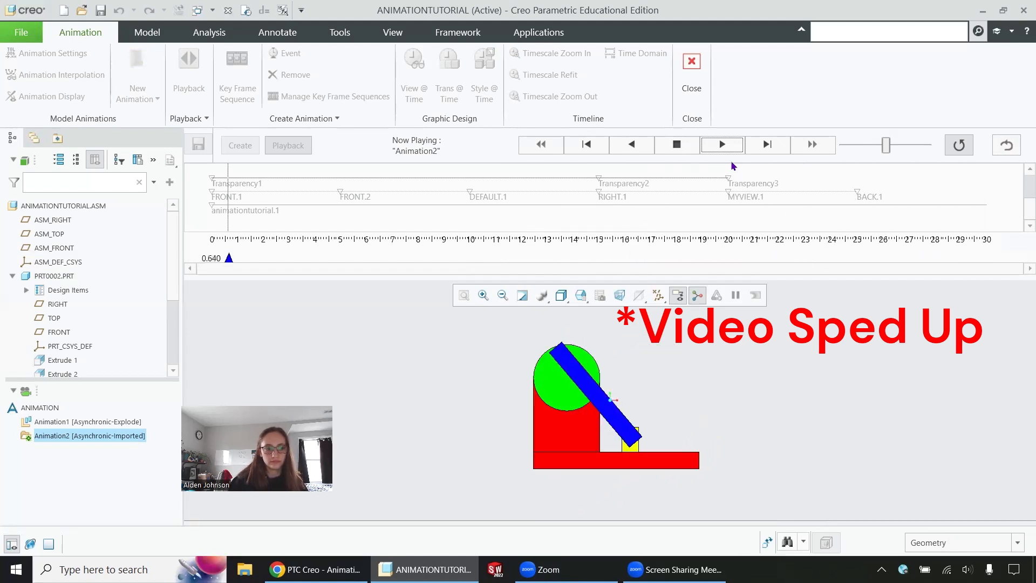
pyautogui.click(682, 145)
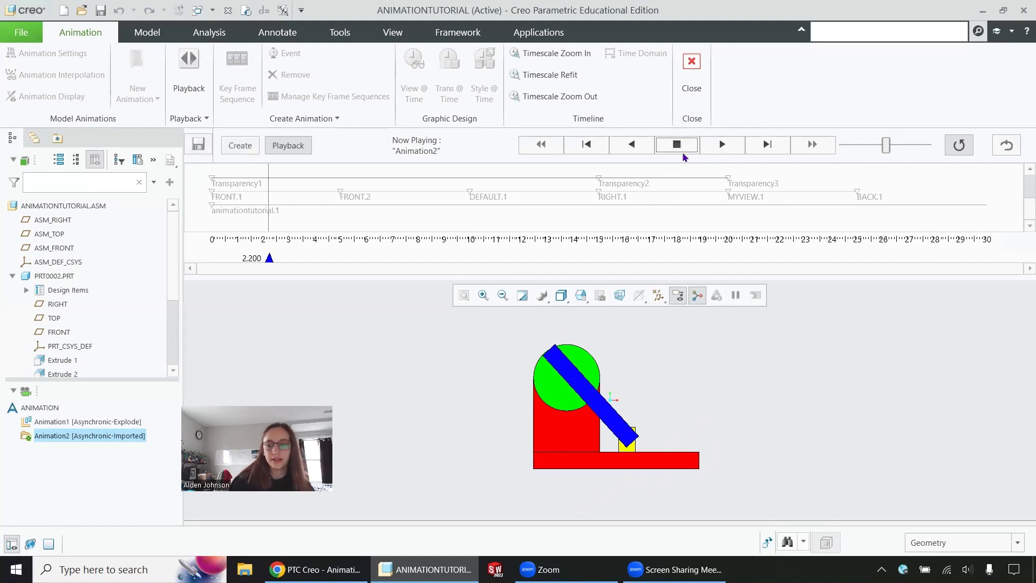
# Capture the animation to ANIMATIONTUTORIAL.mpg in MPEG format at 640 x 180 resolution and 25 fps.
pyautogui.click(198, 144)
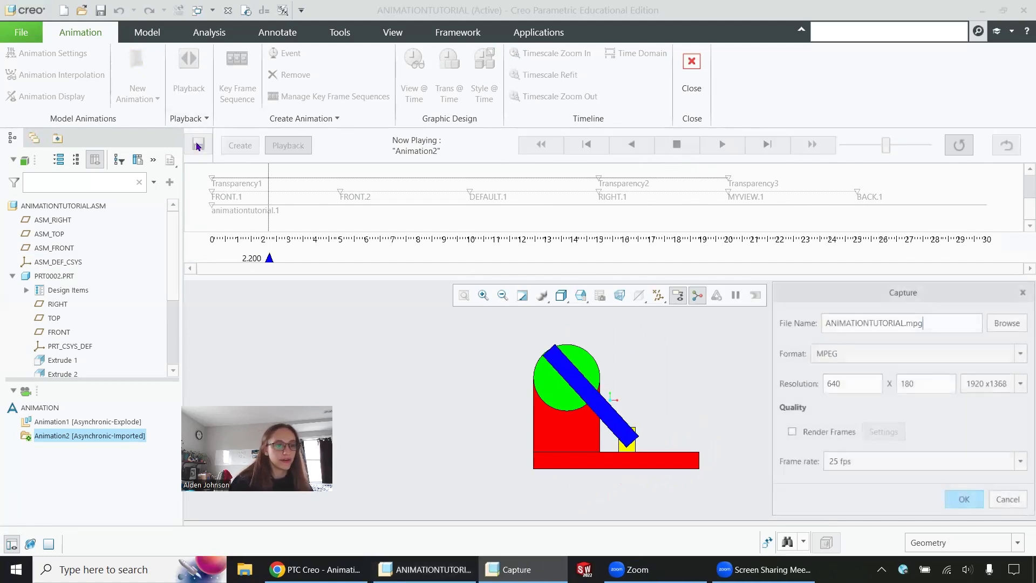
pyautogui.moveTo(944, 325); pyautogui.dragTo(774, 309)
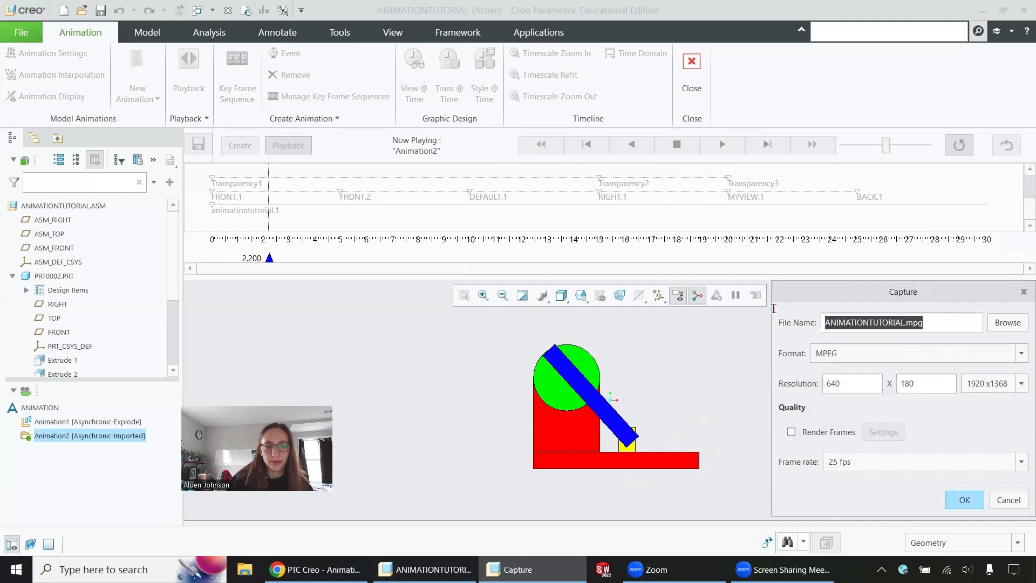
pyautogui.click(927, 353)
pyautogui.click(926, 355)
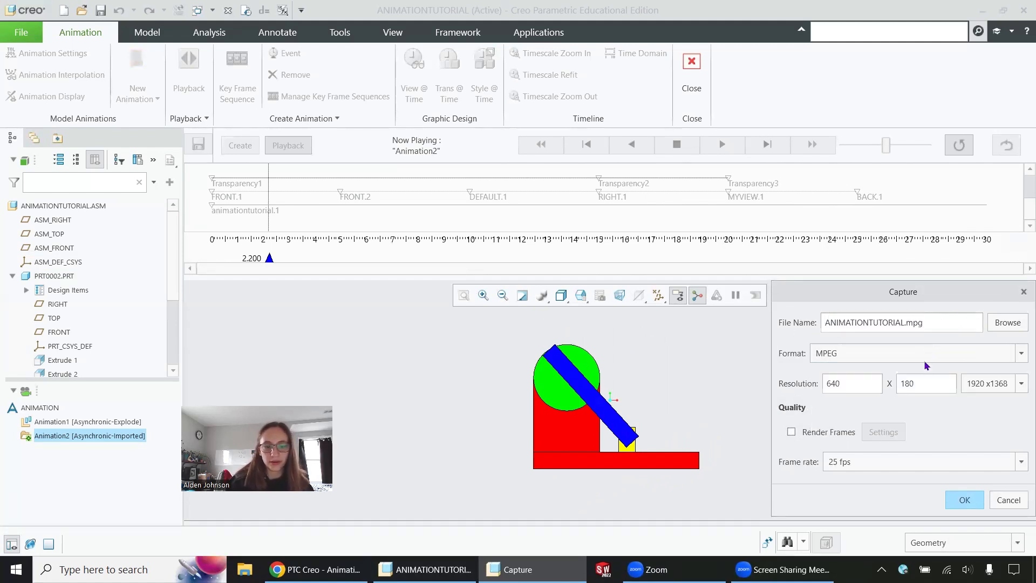
pyautogui.moveTo(849, 380); pyautogui.dragTo(761, 370)
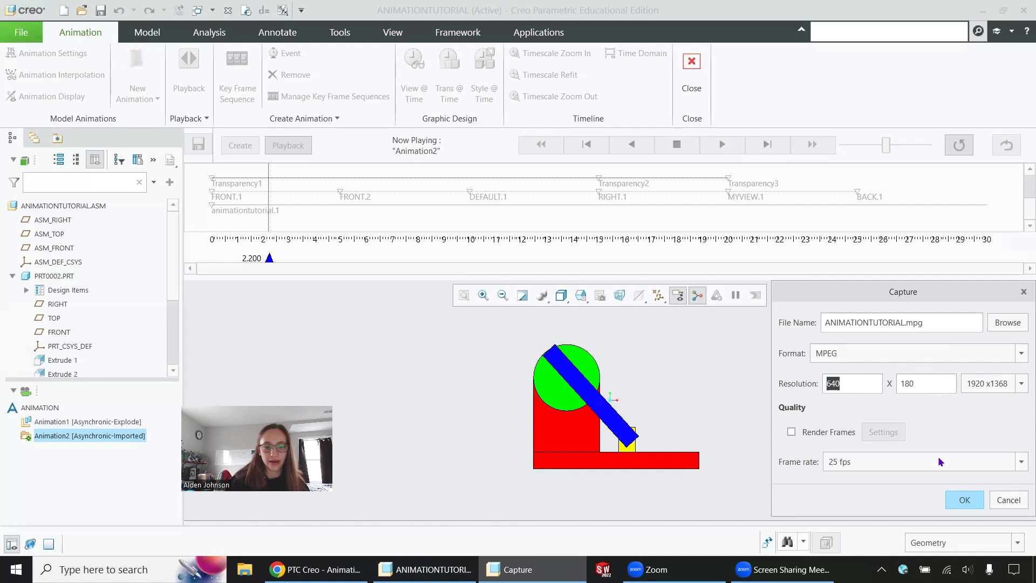
pyautogui.click(966, 501)
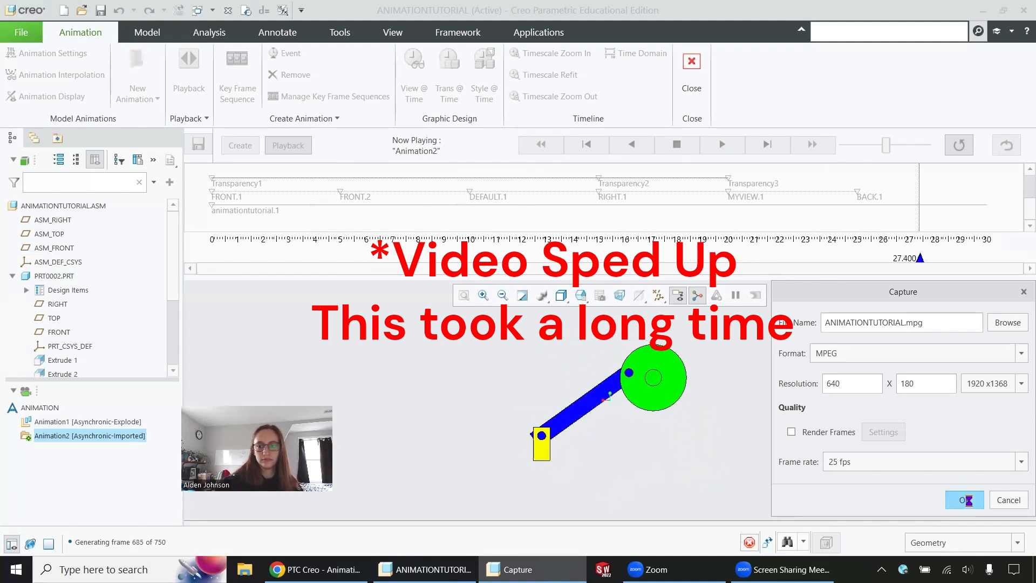
# Switch to File Explorer and open the Tutorial Parts folder in Documents to locate the captured video.
pyautogui.click(244, 568)
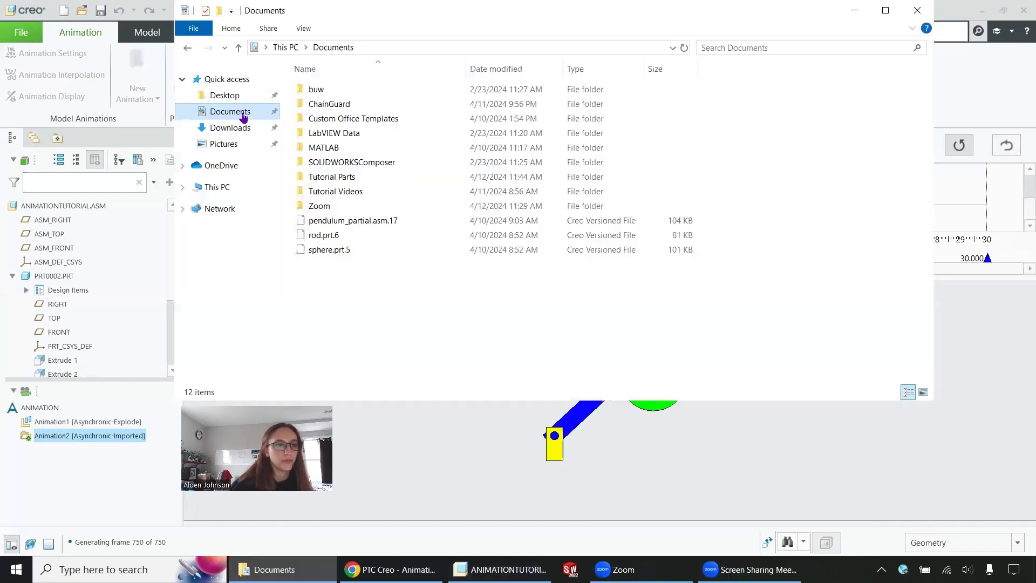
pyautogui.doubleClick(335, 178)
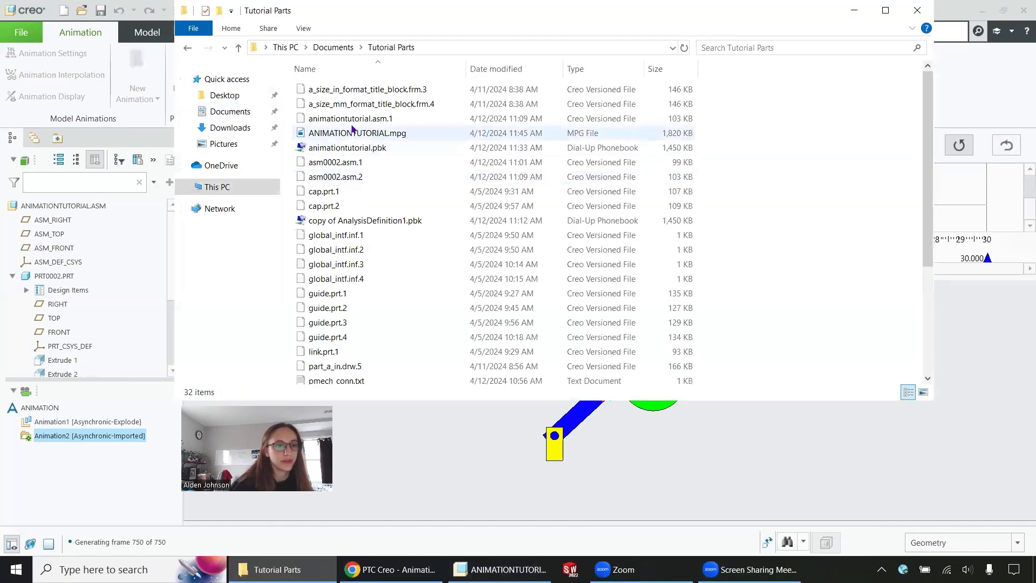